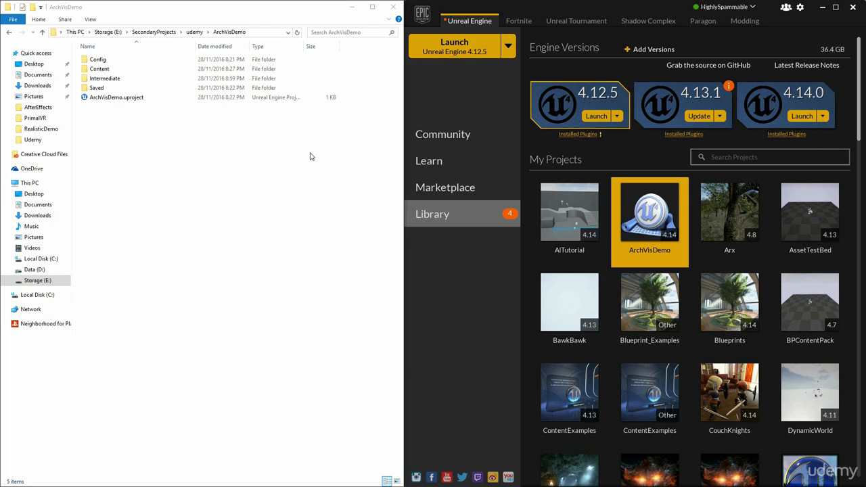
Locate the ArchVisDemo.uproject file in the project folder
click(311, 156)
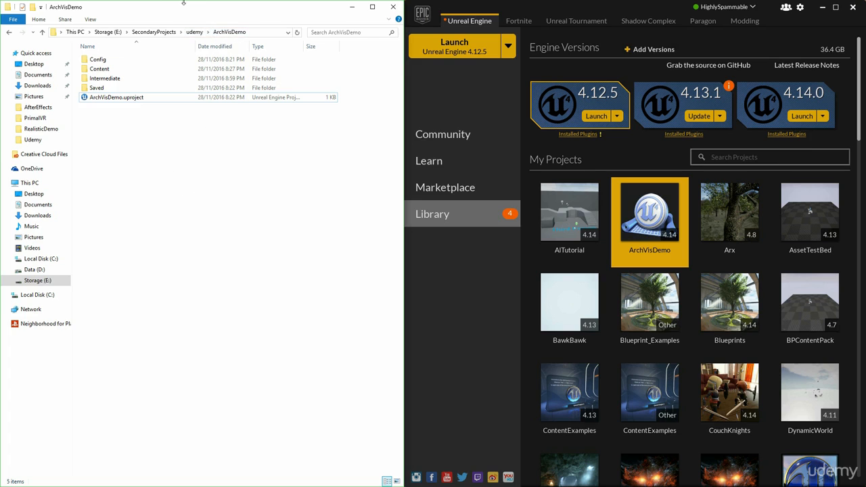
click(129, 102)
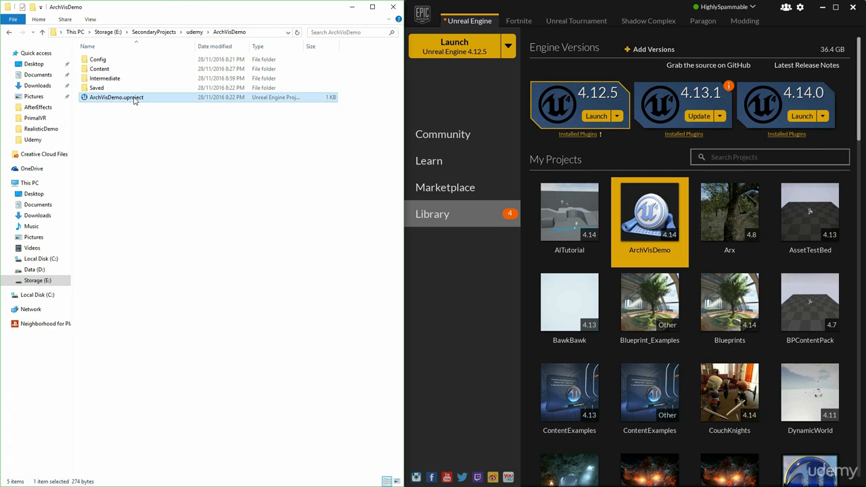
click(161, 160)
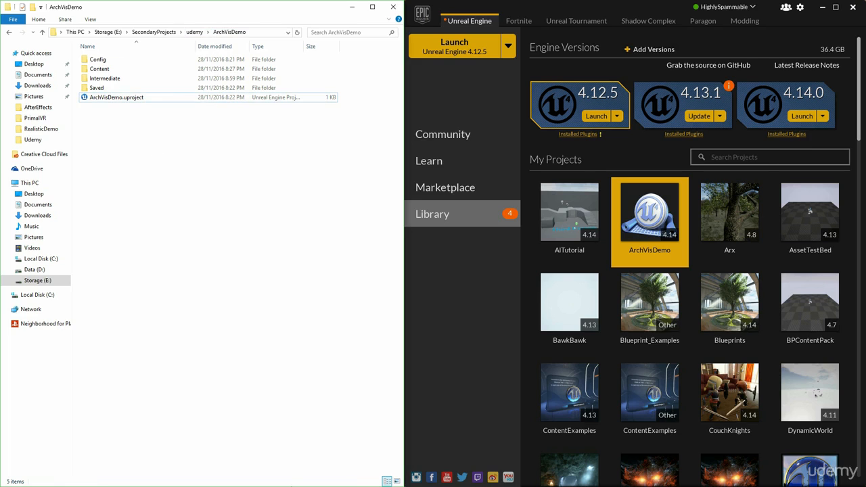
Switch to the Unreal Editor window of the ArchVisDemo project and maximize it
key(alt+Tab)
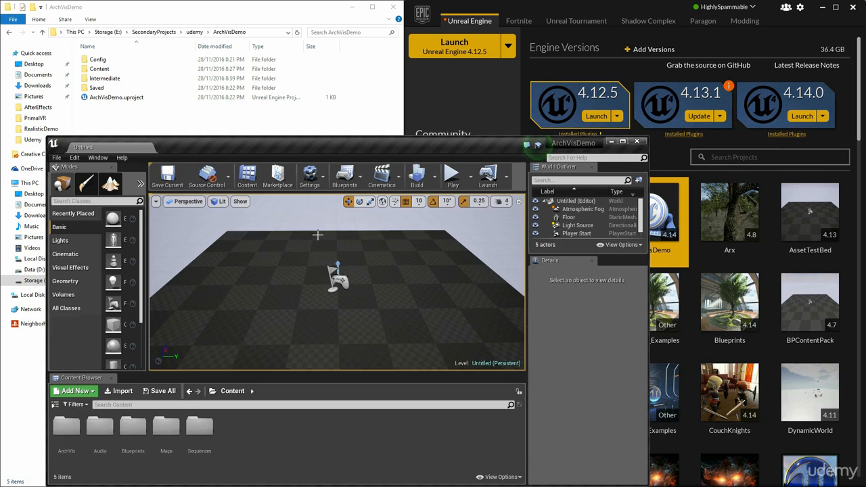
drag(280, 143, 331, 185)
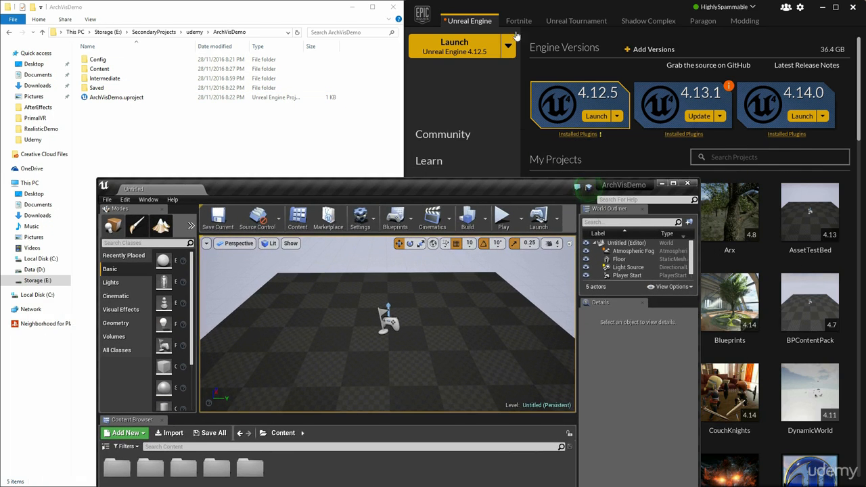
click(539, 8)
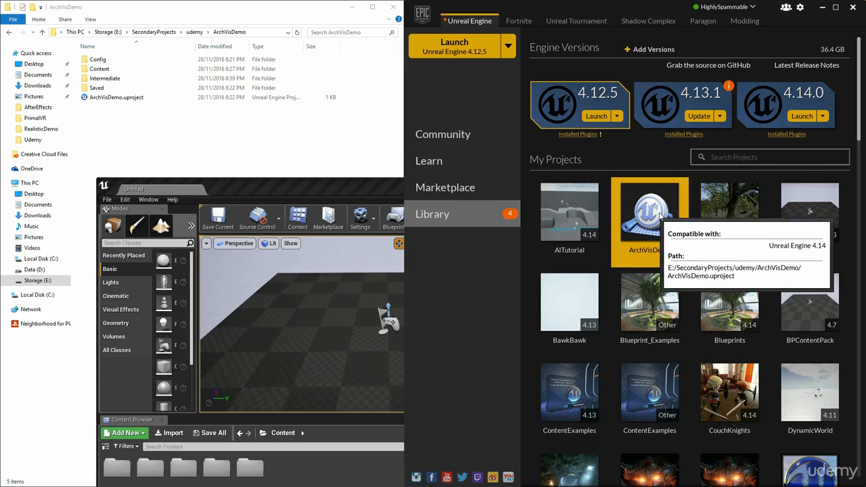
click(307, 186)
drag(331, 186, 351, 143)
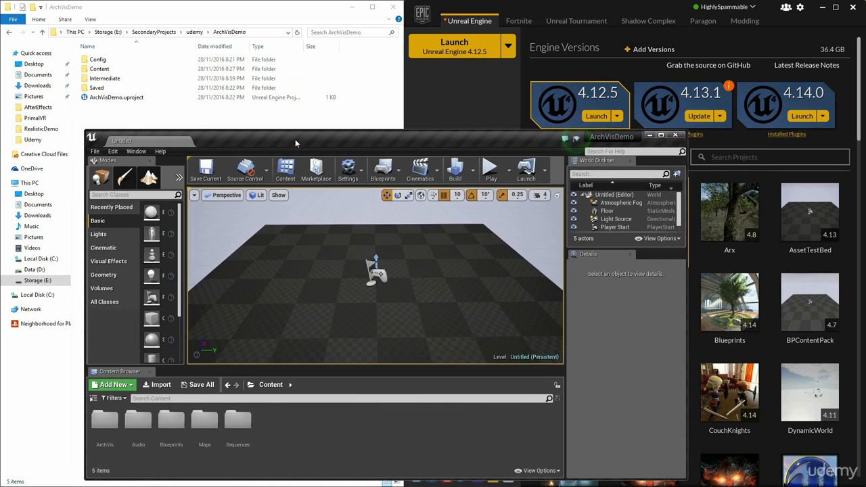
drag(295, 139, 332, 4)
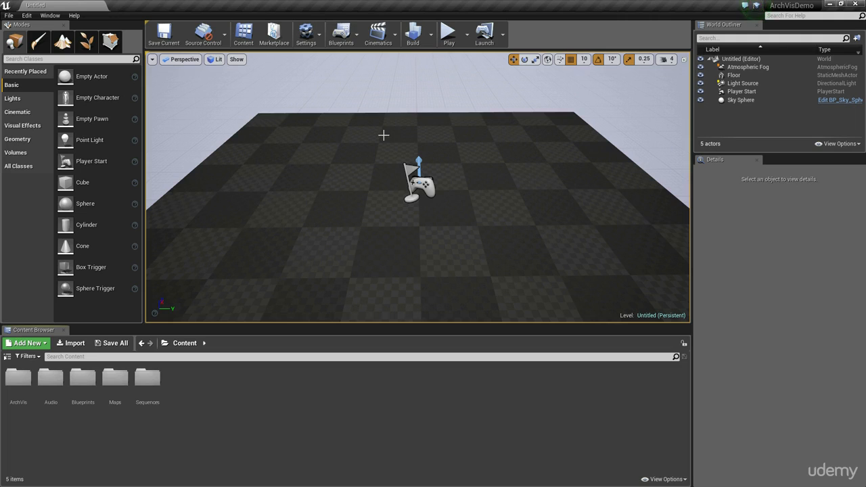
Fly, turn and pan the perspective view around the floor to examine the level from several sides
right_drag(438, 142, 450, 120)
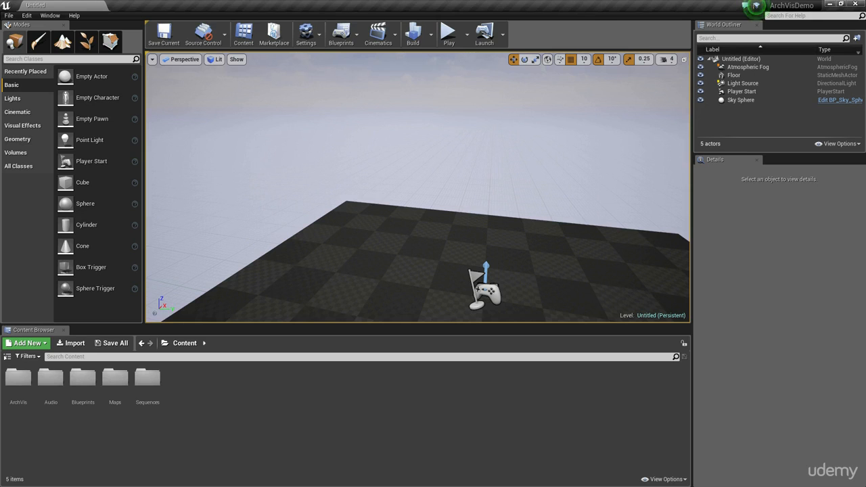
right_drag(450, 121, 418, 152)
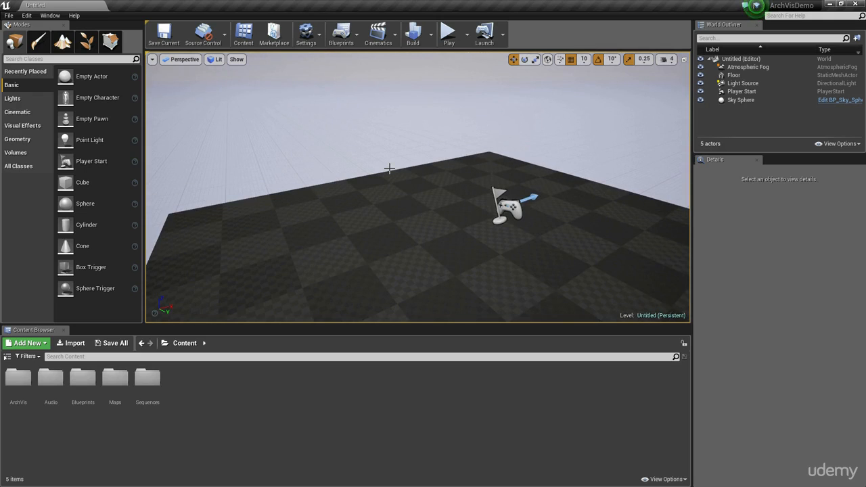
right_drag(457, 208, 477, 210)
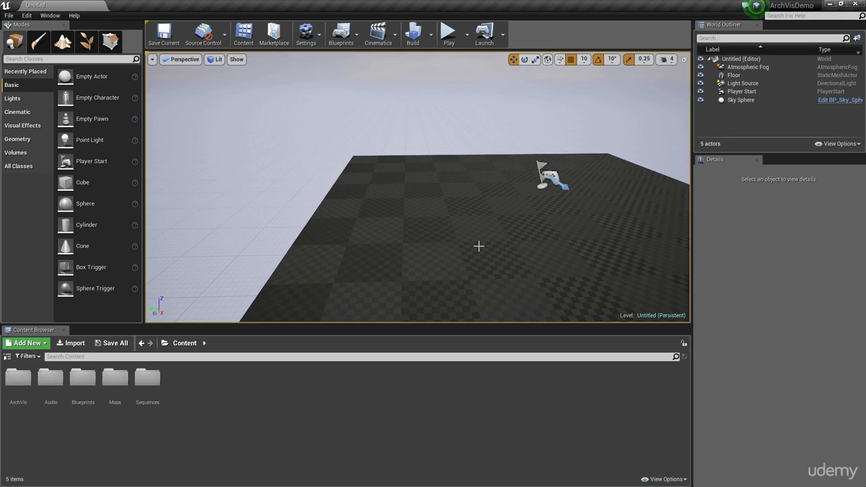
mouse_move(478, 245)
right_down()
mouse_move(478, 186)
mouse_move(478, 244)
right_up()
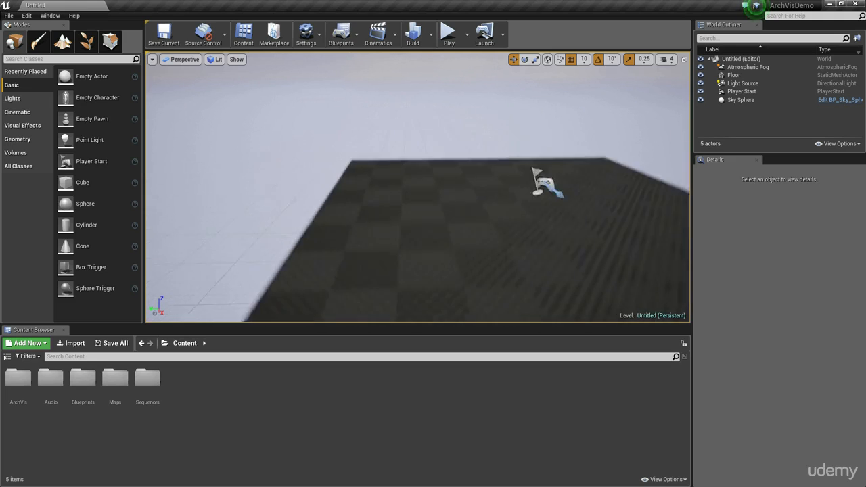
middle_drag(478, 244, 565, 259)
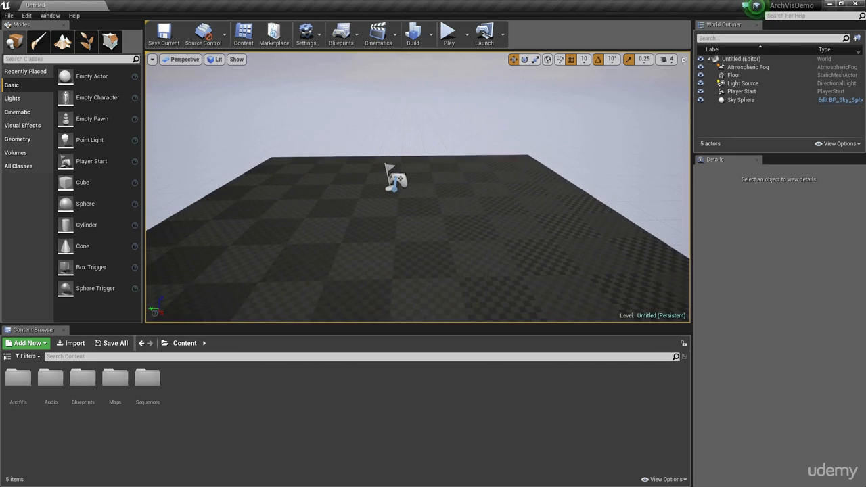
right_drag(565, 258, 476, 254)
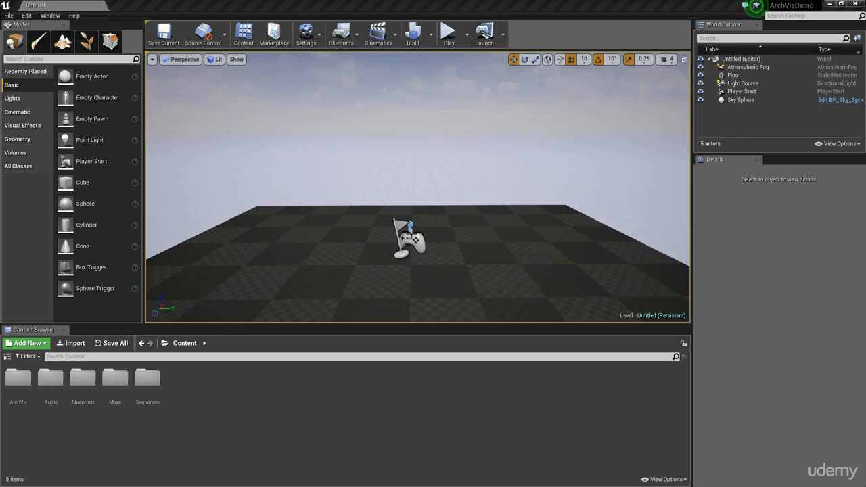
Focus the view on the Player Start and on the Light Source, and select the Atmospheric Fog actor
click(408, 238)
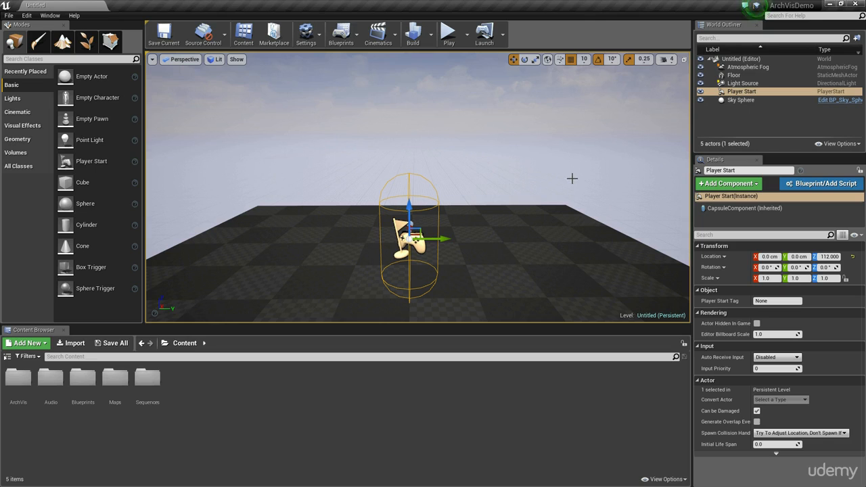
double_click(738, 92)
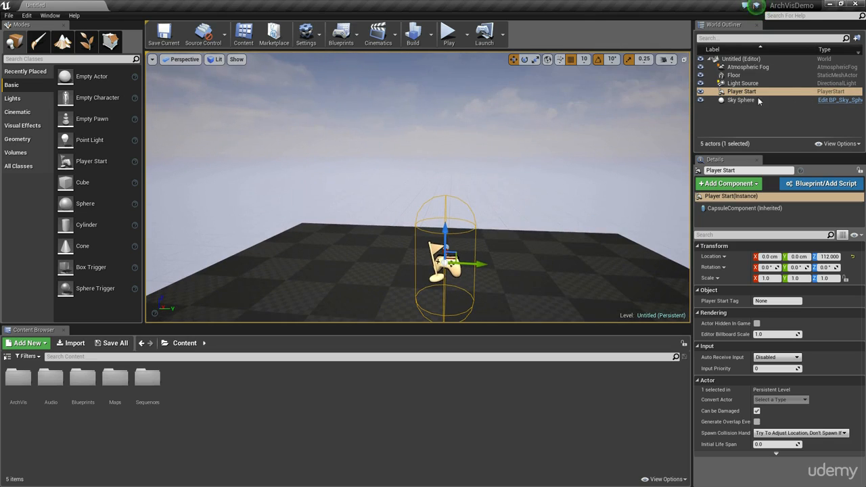
double_click(753, 85)
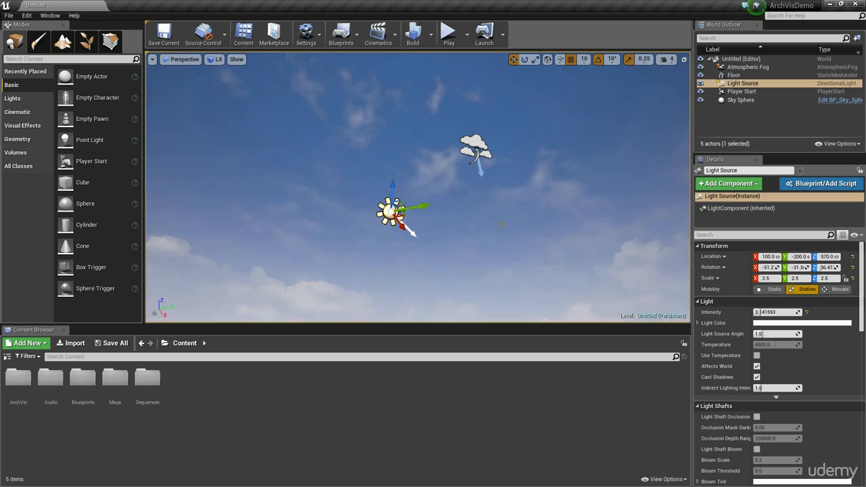
click(467, 139)
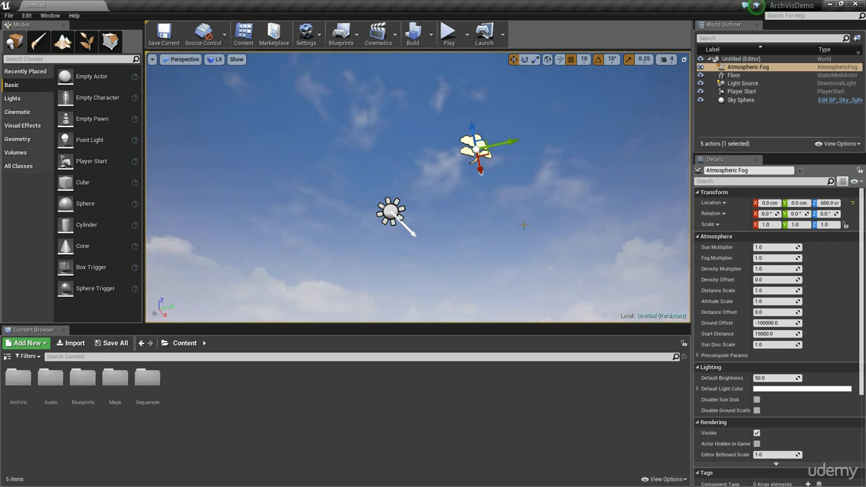
Select the Player Start, frame it in the view and move it to X 10 cm, Z 132 cm
right_drag(523, 224, 509, 236)
click(433, 282)
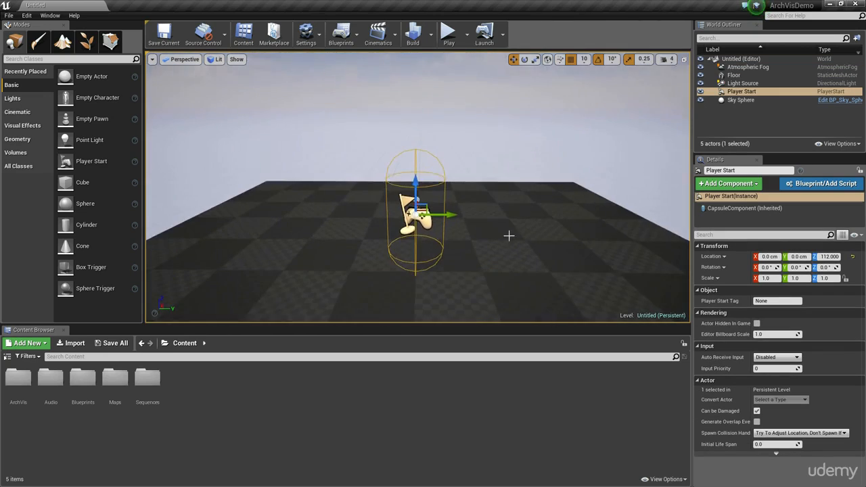
right_drag(521, 201, 369, 238)
key(f)
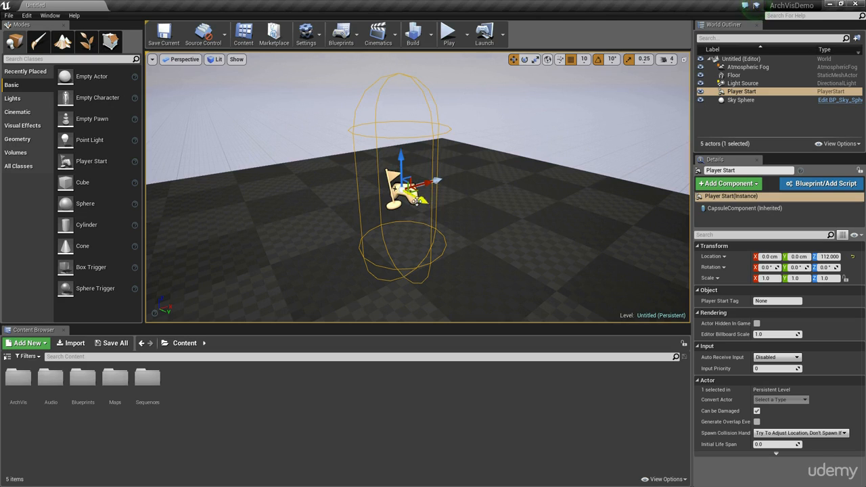
drag(399, 166, 439, 263)
right_drag(440, 263, 577, 156)
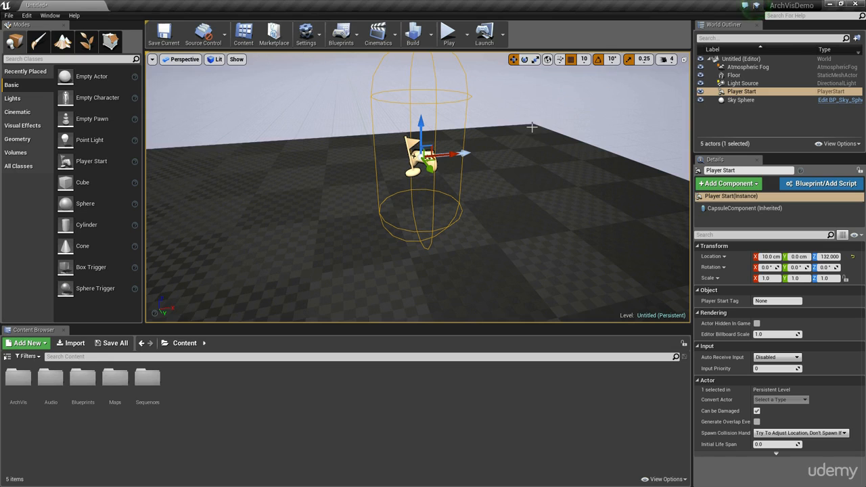
Try rotating the Player Start about its vertical axis and turn it back to its original heading
key(e)
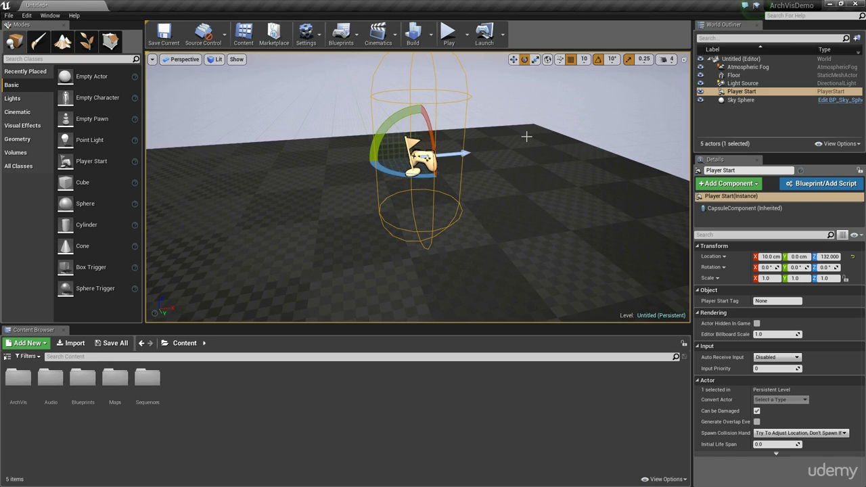
right_drag(514, 129, 517, 128)
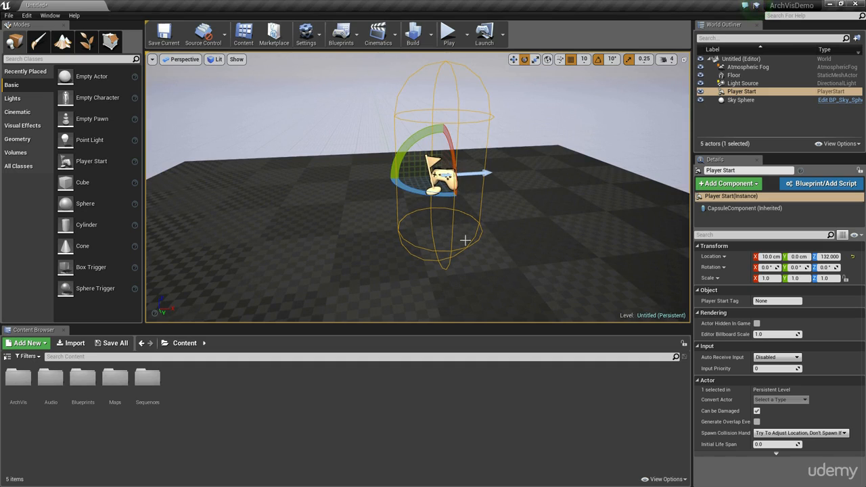
mouse_move(440, 193)
mouse_down()
mouse_move(406, 193)
mouse_move(504, 194)
mouse_move(445, 196)
mouse_up()
right_drag(554, 221, 504, 166)
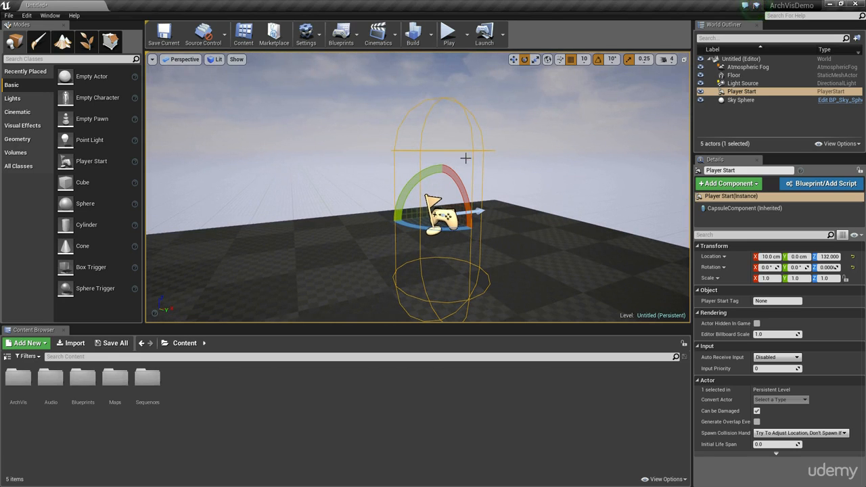
drag(455, 224, 484, 233)
drag(493, 217, 469, 231)
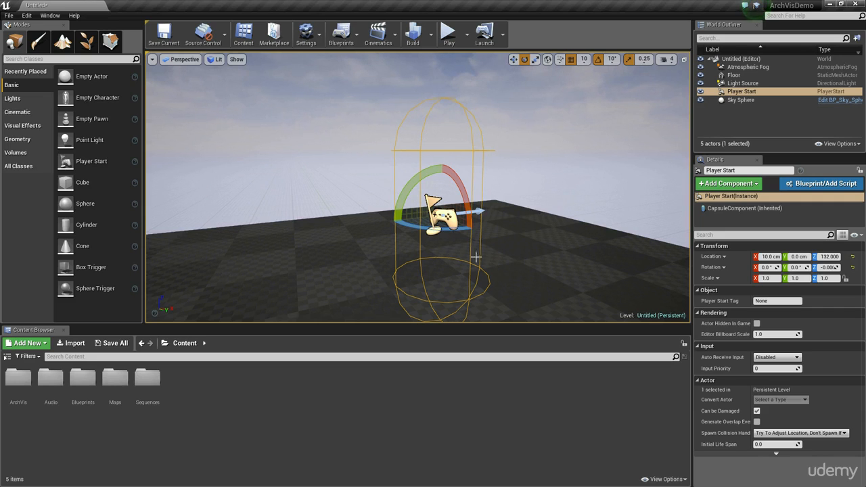
Try rotating the Player Start about its other axes and scaling it along X and Z
key(w)
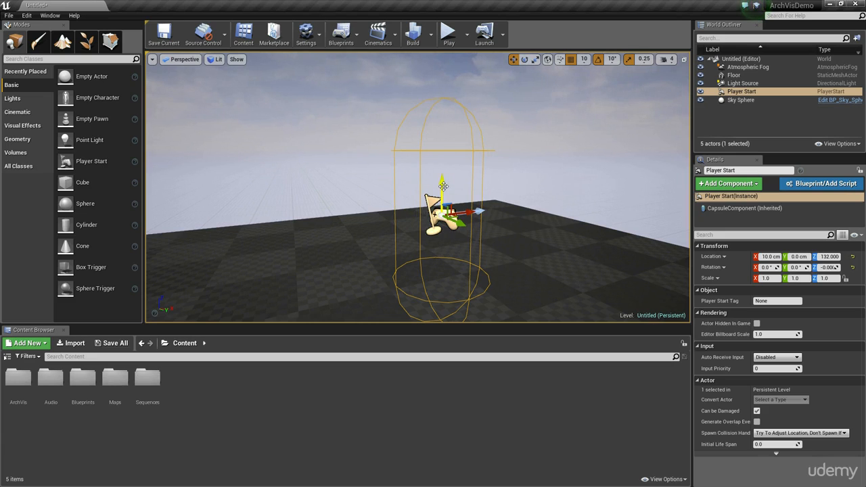
key(e)
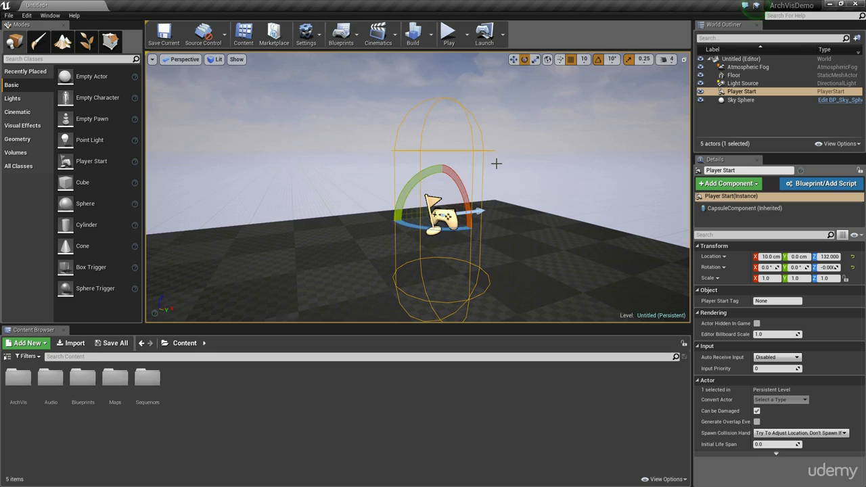
mouse_move(457, 228)
mouse_down()
mouse_move(485, 233)
mouse_move(456, 229)
mouse_up()
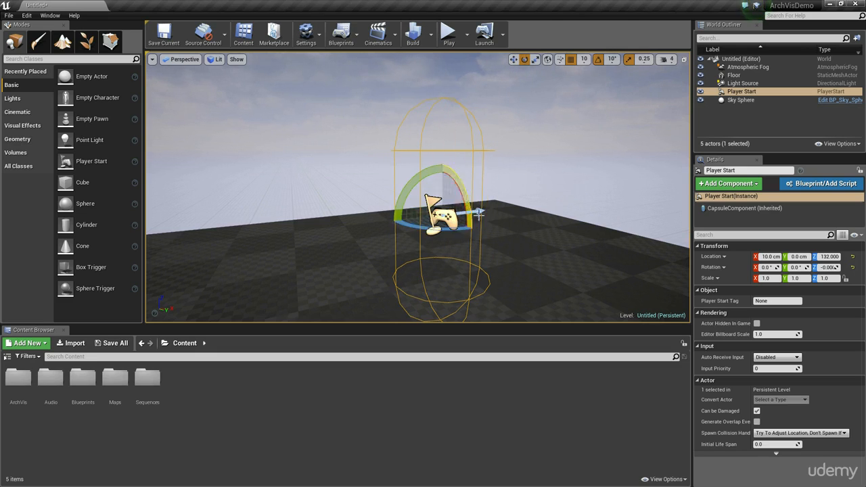
drag(457, 180, 410, 184)
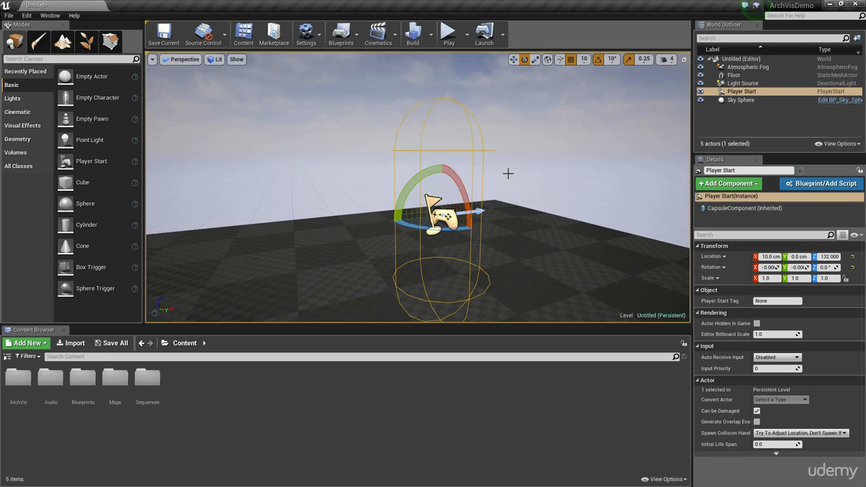
key(r)
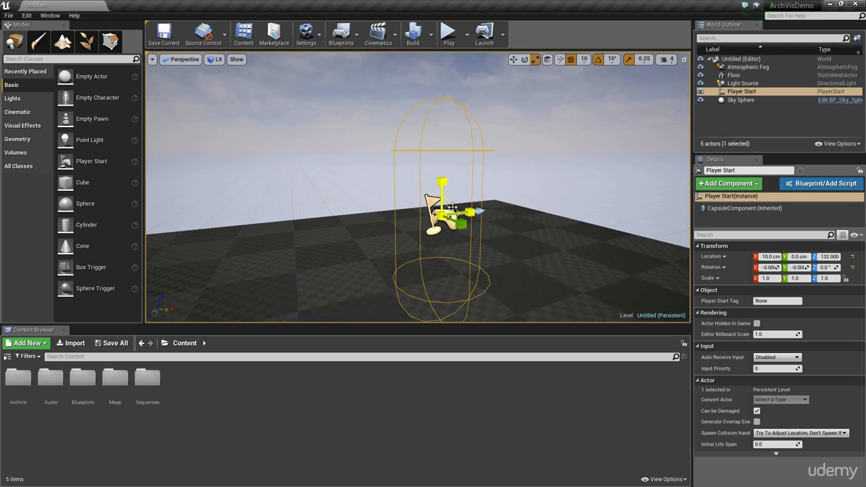
drag(452, 207, 470, 212)
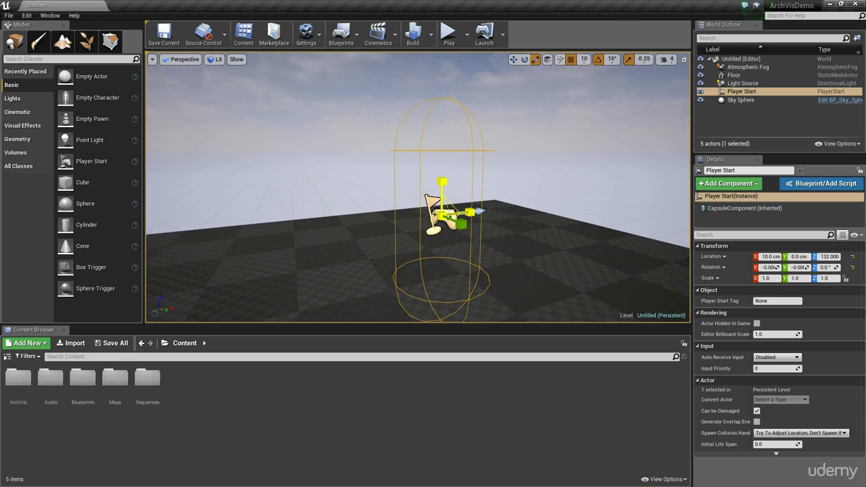
Raise the Player Start to Z 272 cm and frame it in the view
key(w)
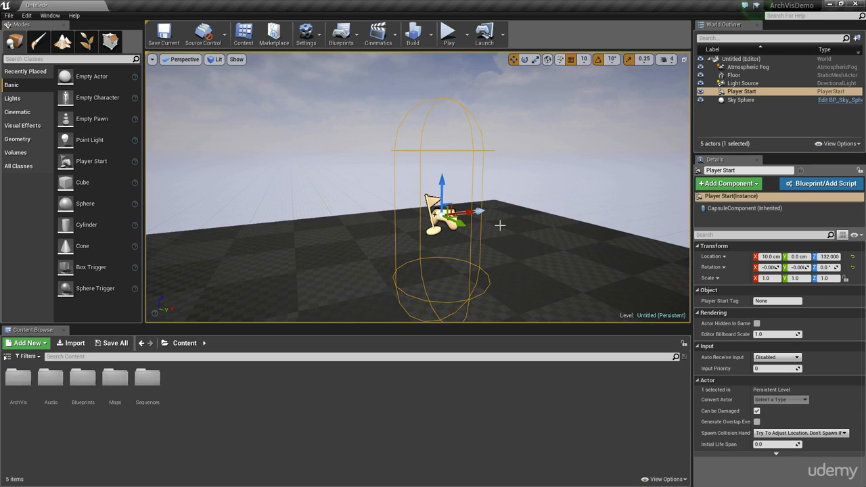
right_drag(515, 235, 491, 234)
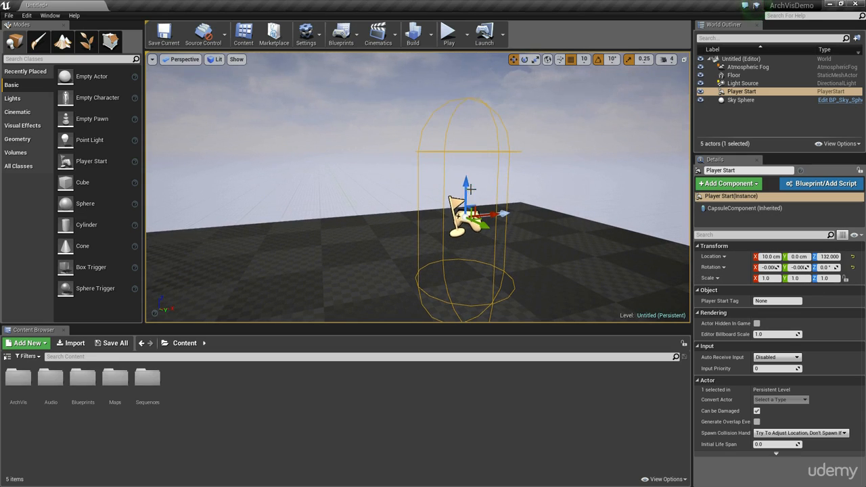
drag(470, 189, 469, 30)
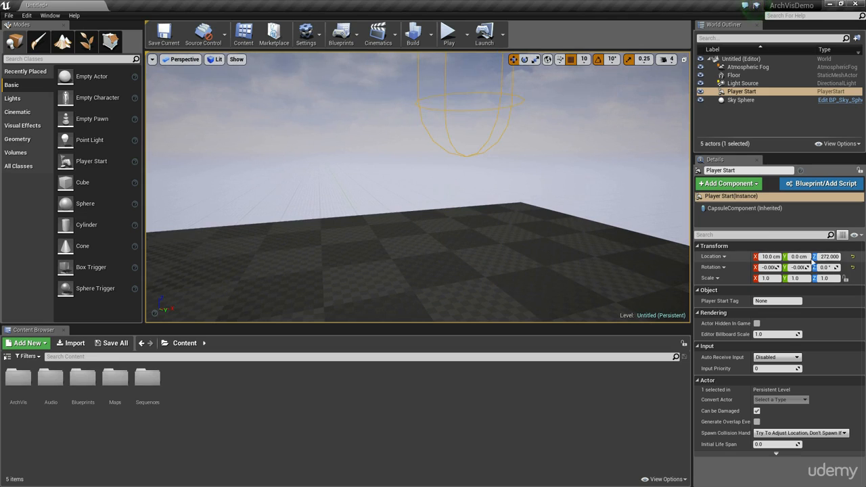
key(f)
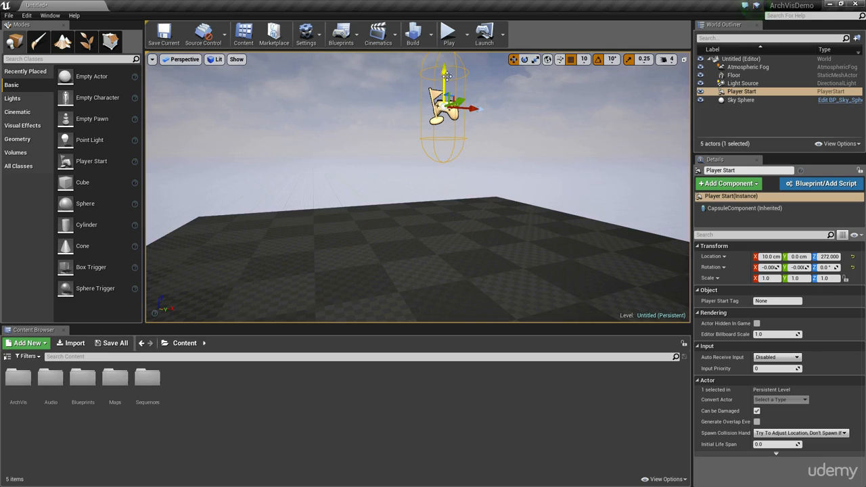
Raise the Player Start to Z 342 cm and snap it down onto the floor
drag(446, 76, 446, 164)
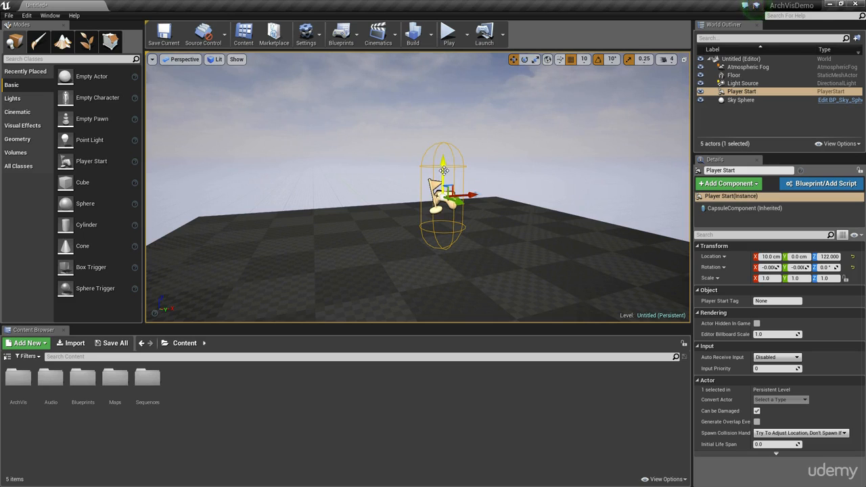
drag(443, 171, 447, 137)
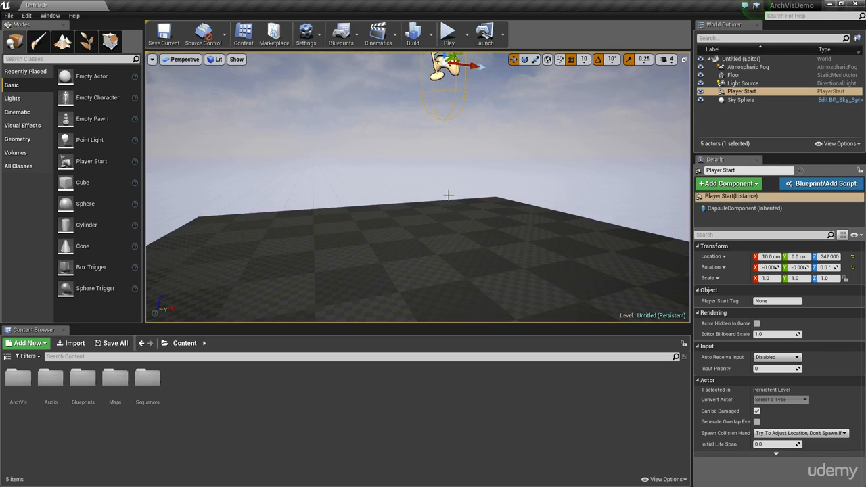
right_drag(493, 239, 493, 186)
key(End)
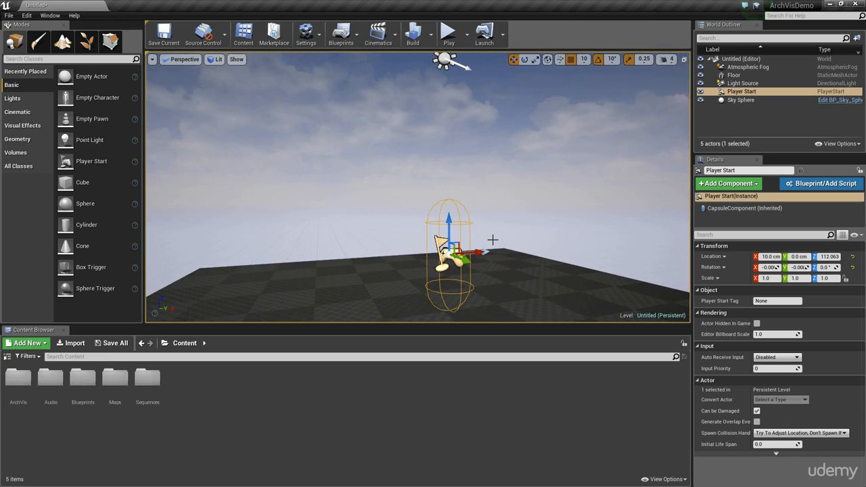
right_drag(495, 202, 494, 236)
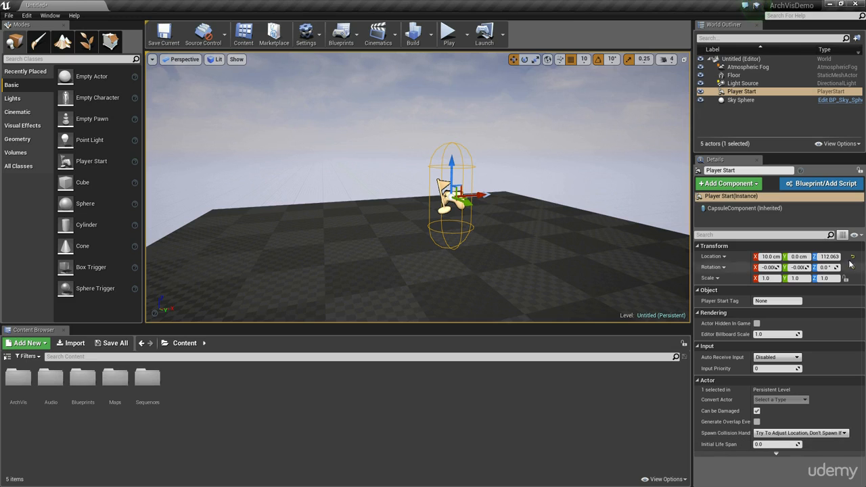
Select the Light Source and open its Intensity value for editing
right_drag(535, 253, 514, 247)
click(420, 65)
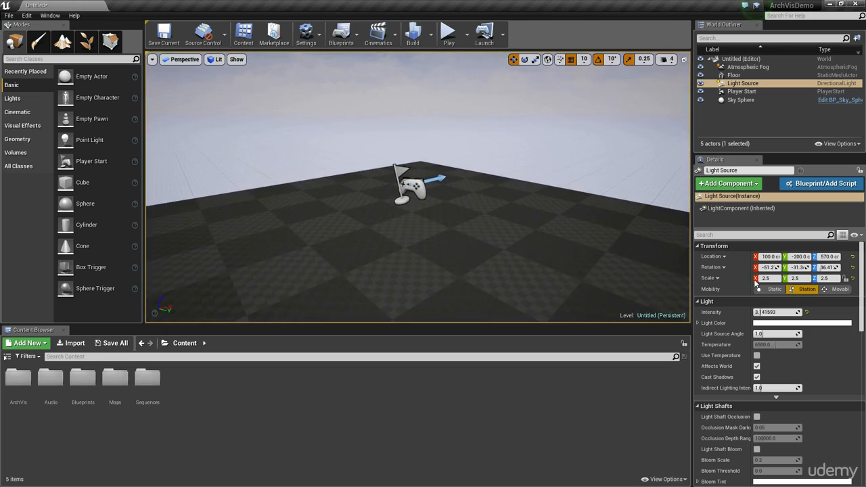
mouse_move(767, 312)
mouse_down()
mouse_move(806, 312)
mouse_move(767, 312)
mouse_up()
click(767, 312)
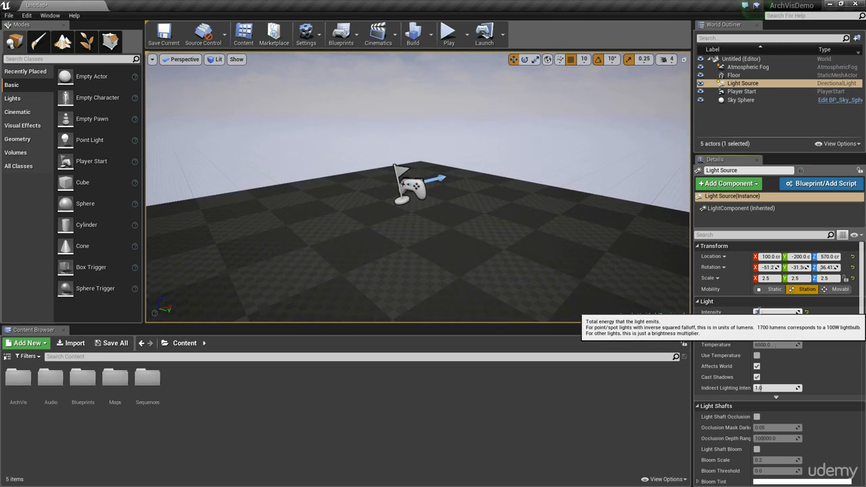
Raise the Player Start by entering a higher Z location and set its Z rotation to 90°
click(406, 192)
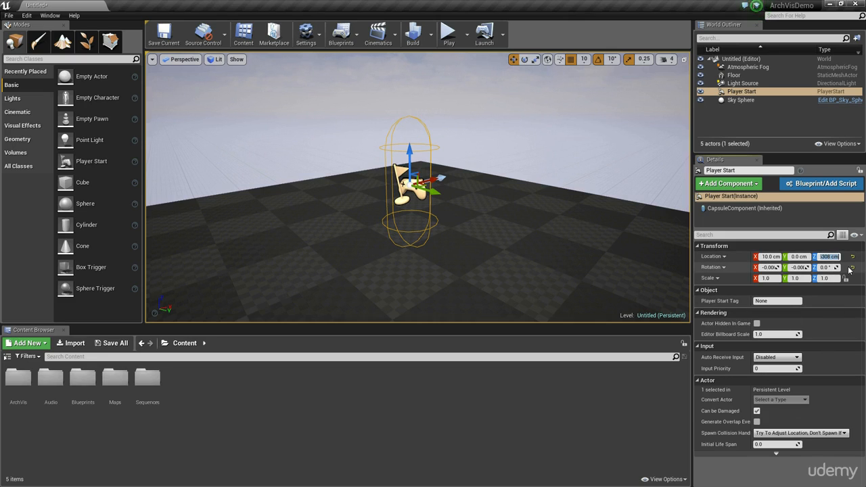
key(Return)
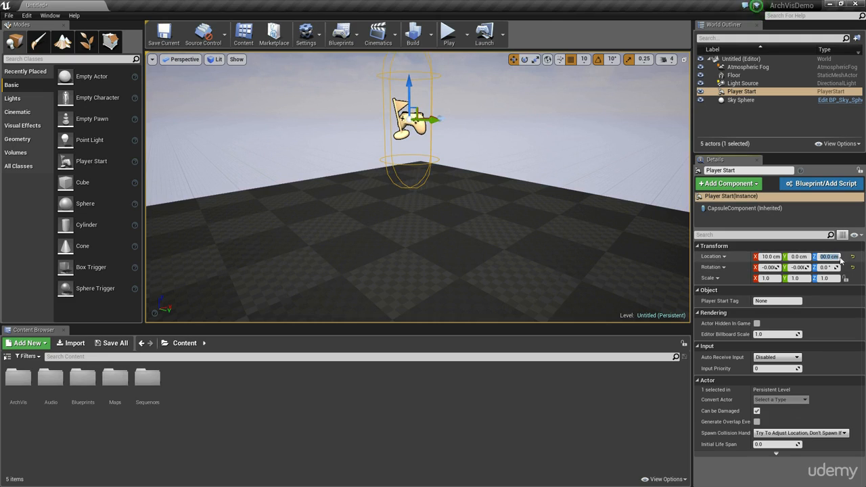
click(831, 267)
text(9)
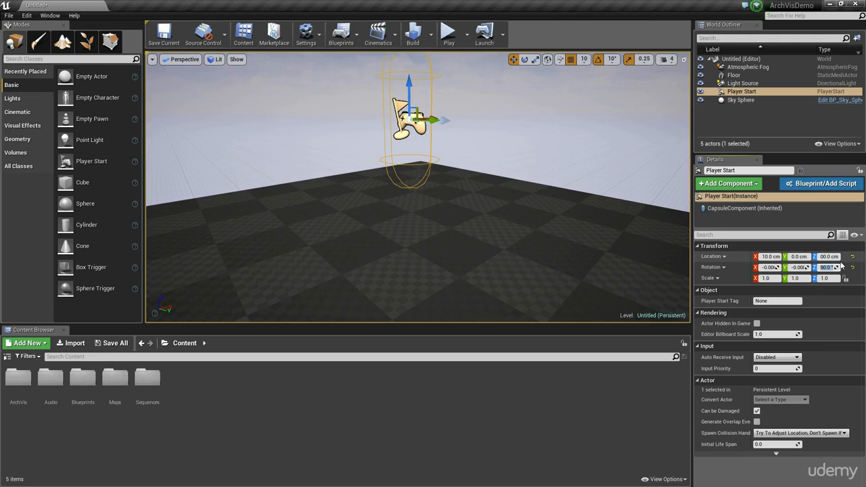
Snap the rotated Player Start down onto the floor
right_drag(514, 203, 509, 226)
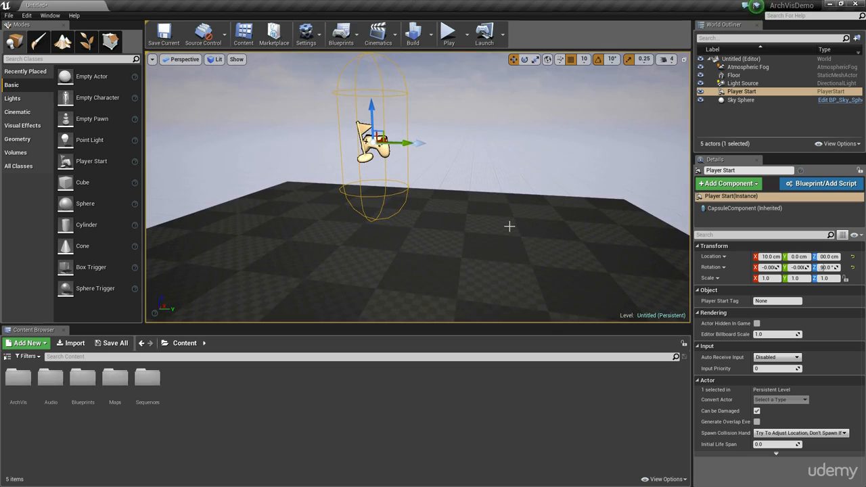
key(End)
right_drag(444, 199, 449, 170)
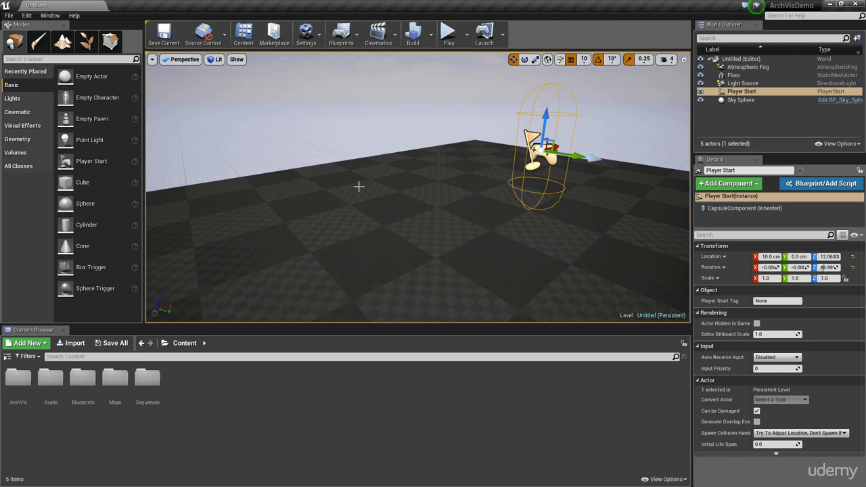
Add a Box geometry brush to the level at about X -230, Y -100, Z 120 cm, beside the Player Start
right_drag(358, 186, 400, 189)
right_drag(277, 180, 256, 272)
right_drag(275, 203, 268, 210)
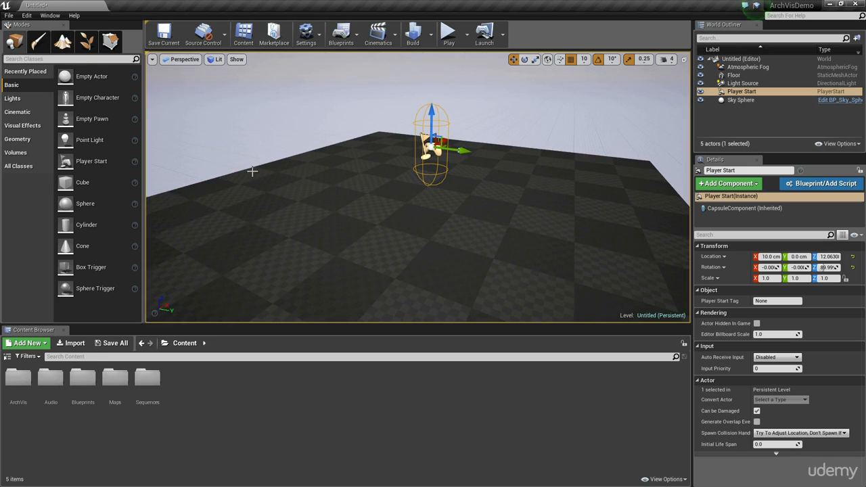
right_drag(251, 178, 264, 164)
mouse_move(257, 198)
right_down()
mouse_move(287, 210)
mouse_move(264, 201)
right_up()
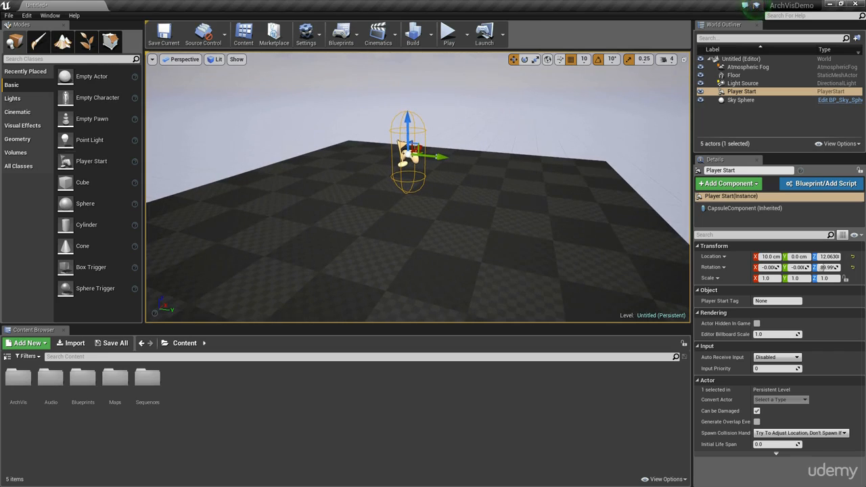
click(17, 139)
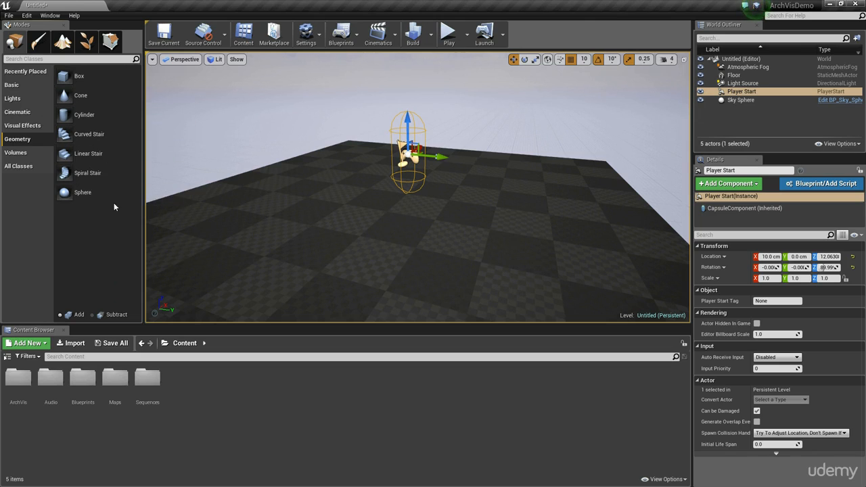
right_drag(216, 116, 165, 129)
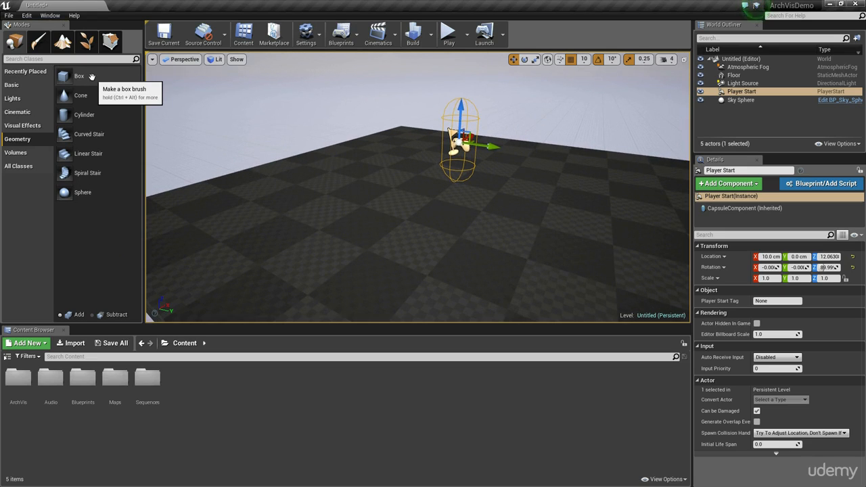
mouse_move(91, 77)
mouse_down()
mouse_move(357, 212)
mouse_move(350, 211)
mouse_up()
mouse_move(419, 259)
right_down()
mouse_move(342, 269)
mouse_move(370, 239)
mouse_move(407, 265)
mouse_move(412, 284)
right_up()
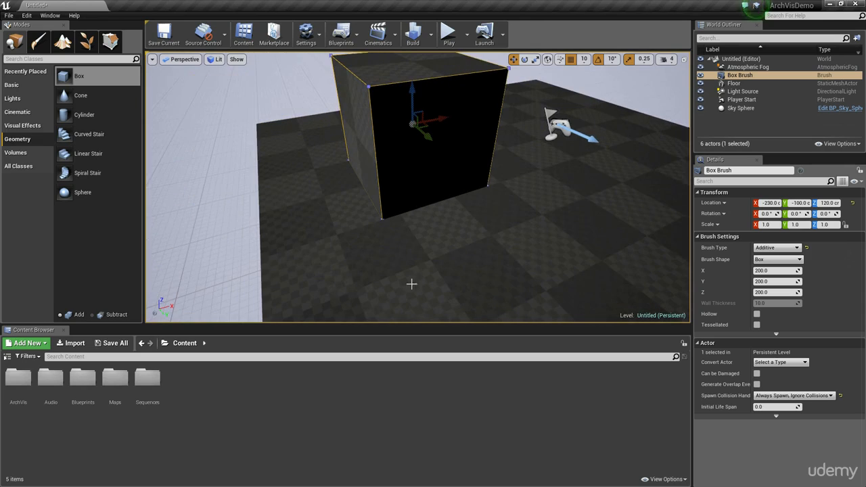
Try an X size of 400 for the Box Brush and reset it to the default
click(775, 271)
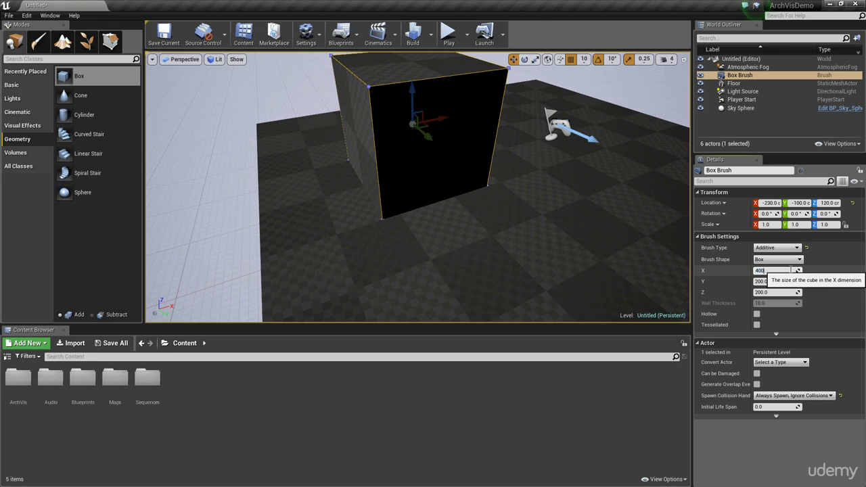
text(400)
key(Return)
right_drag(474, 223, 532, 253)
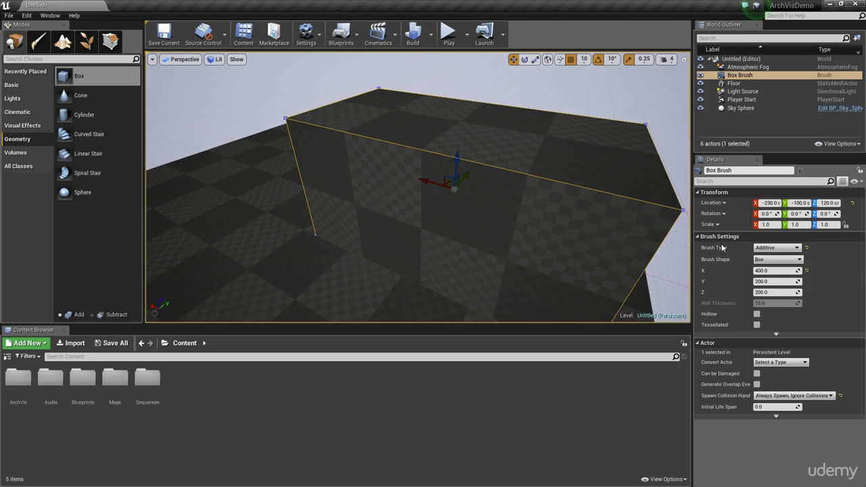
click(808, 272)
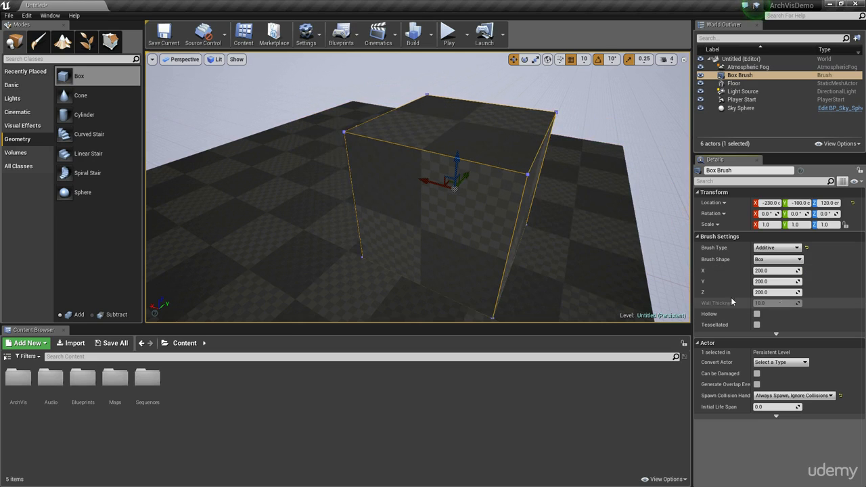
Switch to geometry editing and stretch the Box Brush along X by pulling its +X face outward past the Player Start
mouse_move(542, 257)
right_down()
mouse_move(379, 259)
mouse_move(392, 258)
right_up()
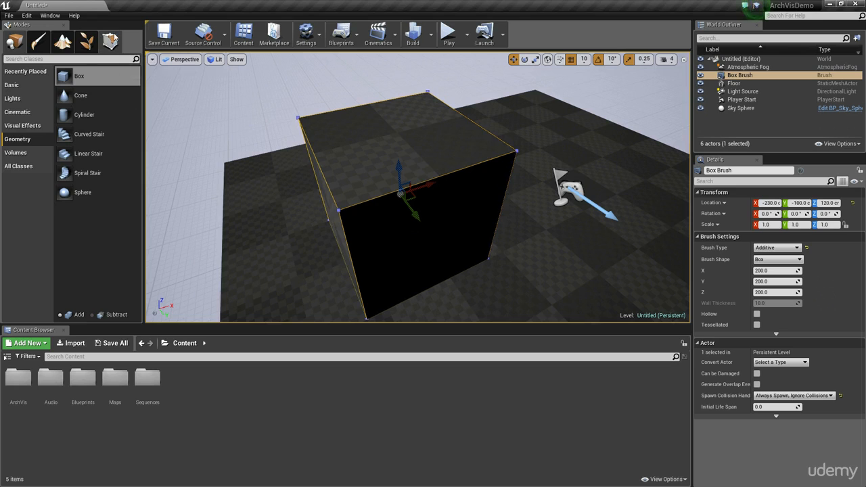
click(111, 41)
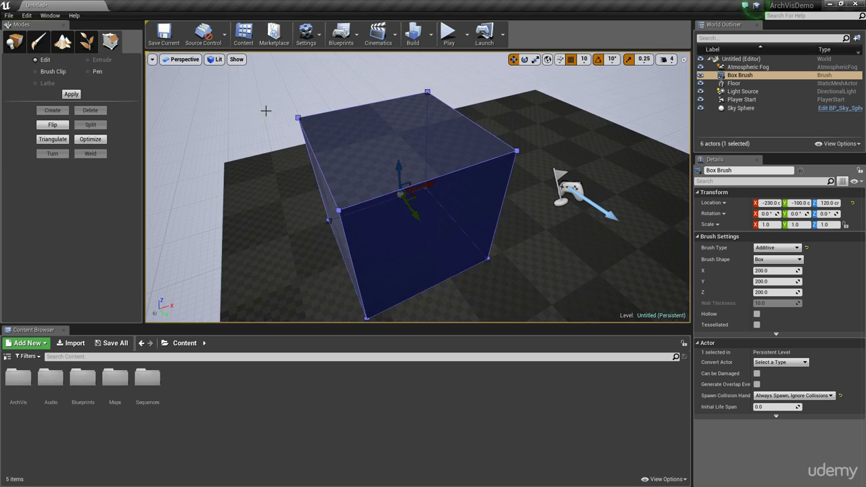
mouse_move(285, 117)
right_down()
mouse_move(223, 117)
mouse_move(379, 122)
mouse_move(284, 117)
right_up()
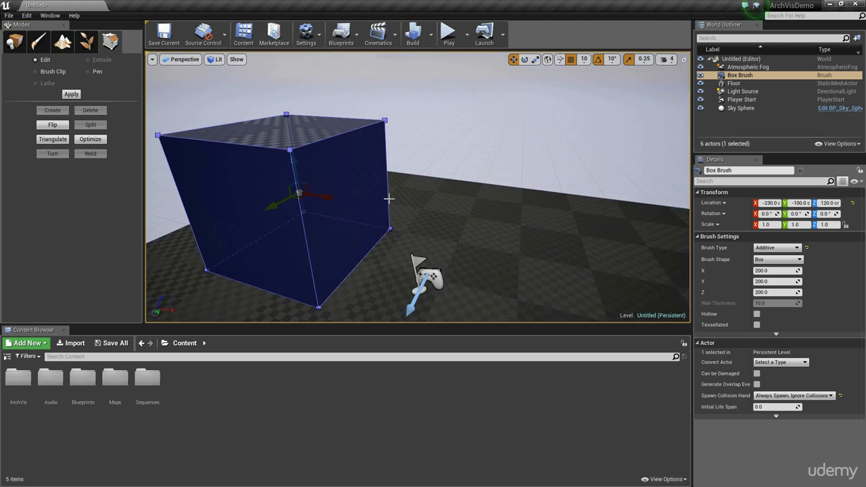
click(337, 190)
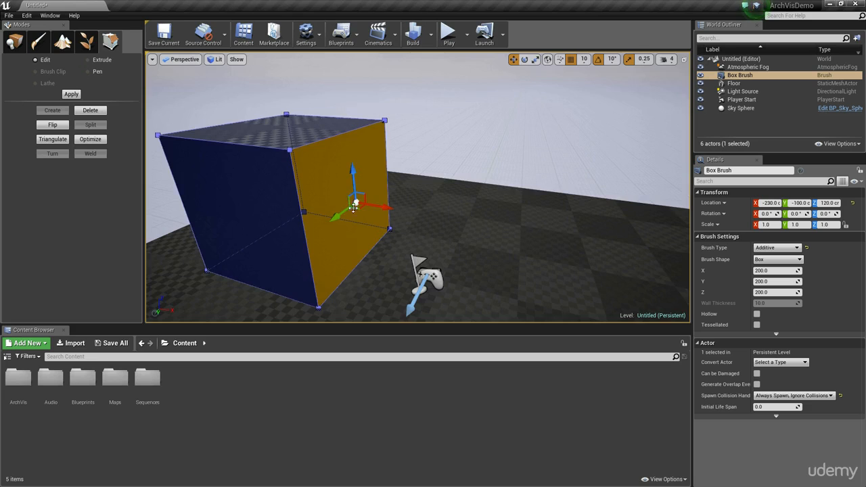
mouse_move(362, 149)
right_down()
mouse_move(419, 189)
mouse_move(363, 149)
right_up()
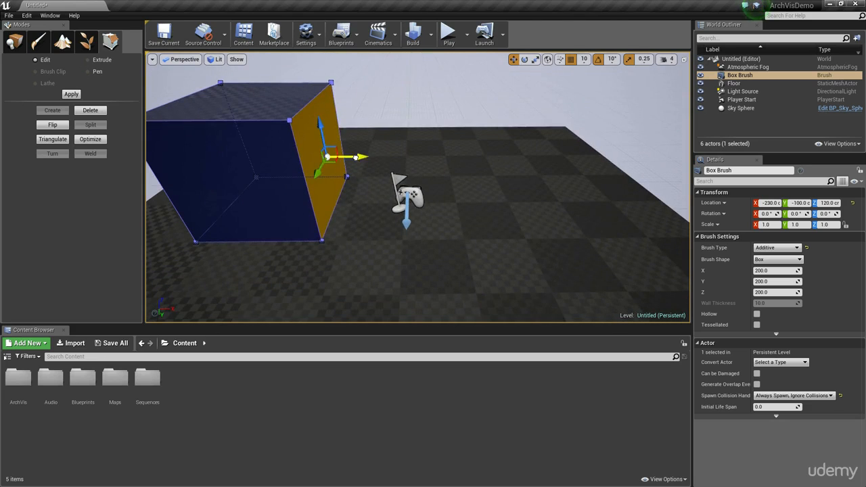
drag(356, 157, 541, 163)
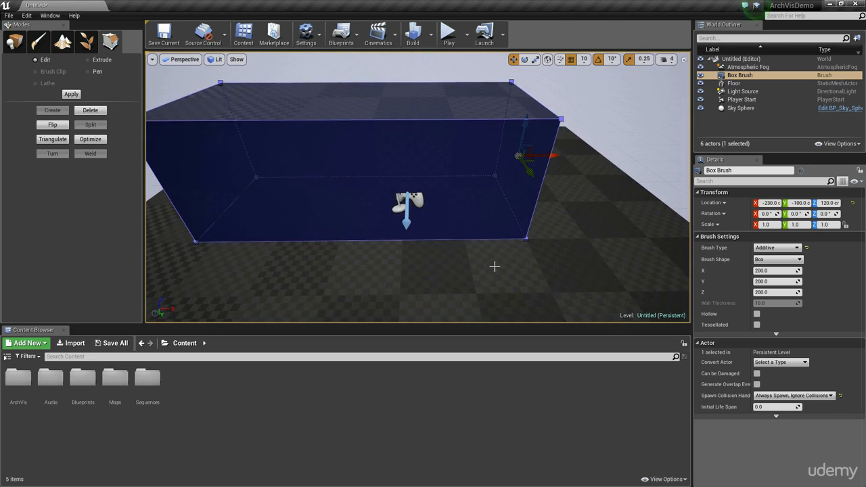
Widen the Box Brush by pulling its long +Y side face outward along Y
mouse_move(495, 266)
right_down()
mouse_move(495, 304)
mouse_move(474, 318)
mouse_move(515, 291)
mouse_move(460, 267)
mouse_move(419, 214)
right_up()
click(367, 151)
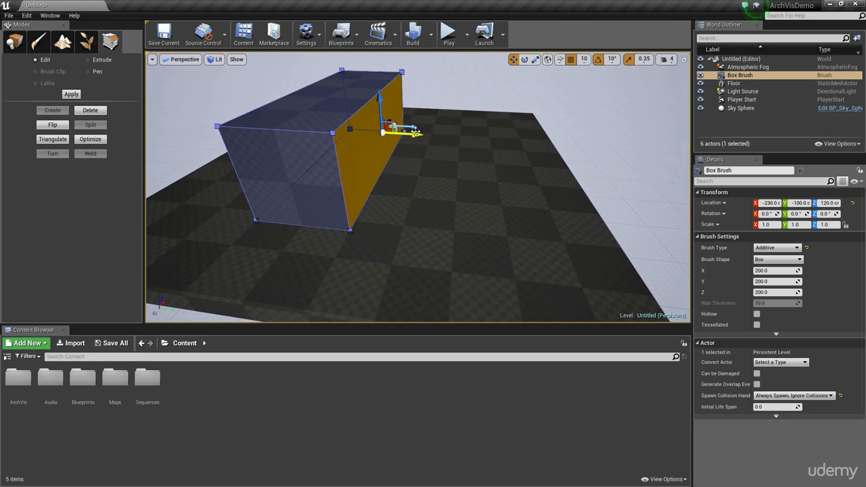
mouse_move(415, 131)
mouse_down()
mouse_move(485, 141)
mouse_move(489, 150)
mouse_up()
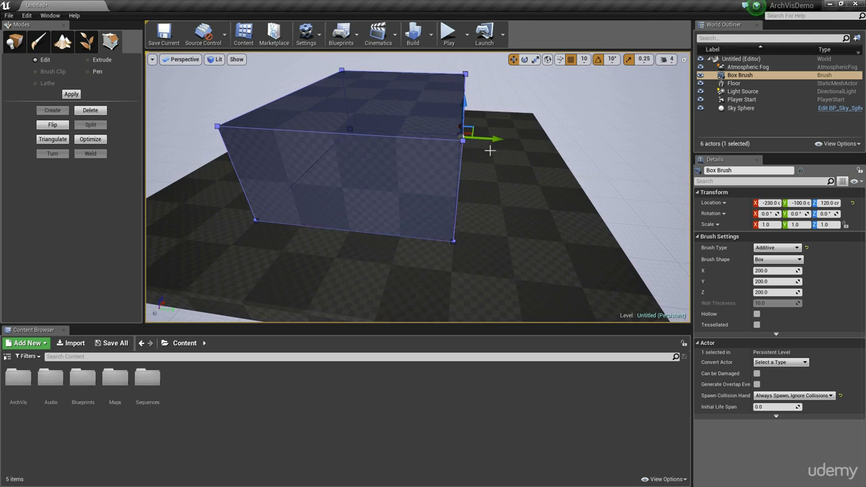
Move the Box Brush's -X end face slightly inward along X
click(399, 189)
right_drag(399, 189, 404, 136)
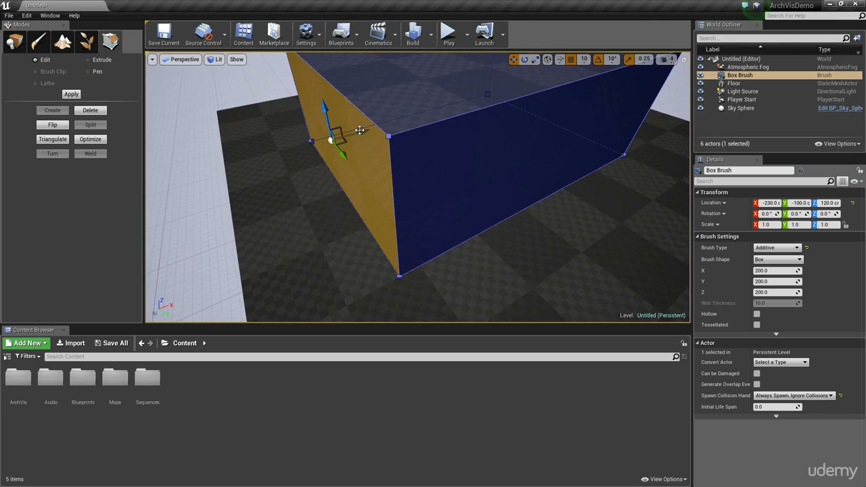
drag(360, 130, 381, 132)
Extrude the Box Brush's +X end face outward along X, permanently dismissing the Extrude coordinates warning
mouse_move(367, 180)
right_down()
mouse_move(367, 156)
mouse_move(419, 156)
mouse_move(379, 148)
mouse_move(406, 163)
mouse_move(316, 131)
mouse_move(392, 139)
mouse_move(416, 157)
right_up()
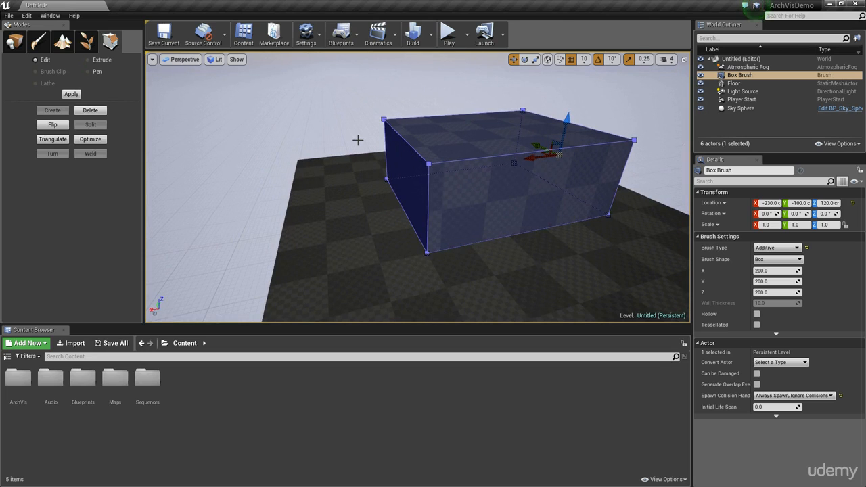
click(405, 168)
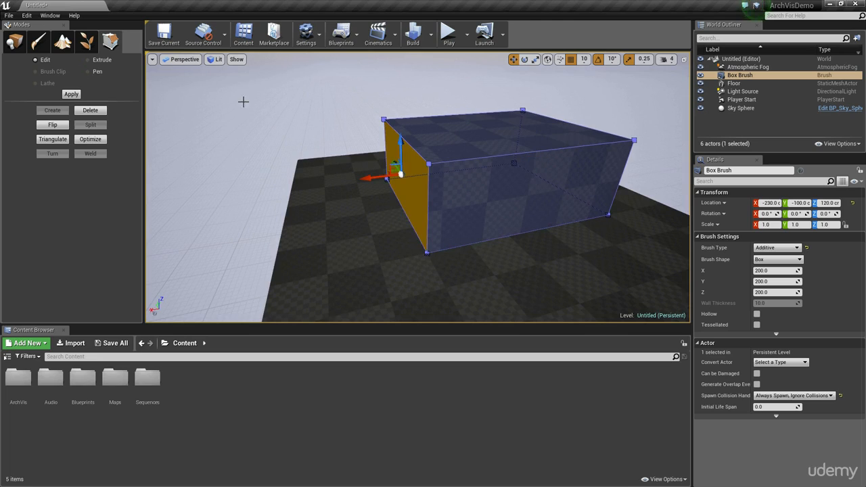
click(89, 61)
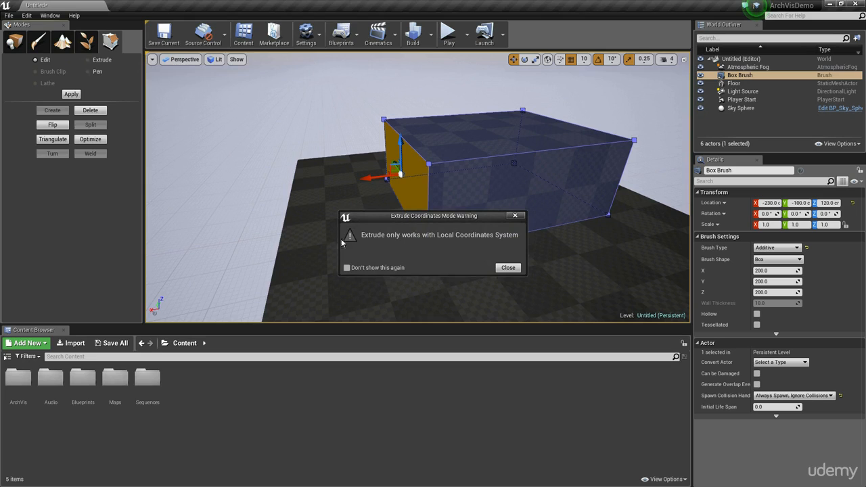
click(387, 268)
click(509, 268)
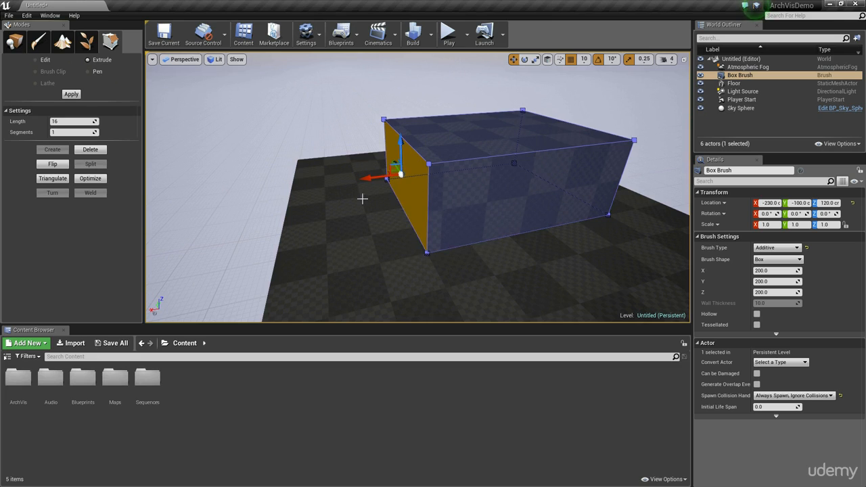
mouse_move(385, 228)
right_down()
mouse_move(357, 223)
mouse_move(365, 228)
mouse_move(391, 209)
mouse_move(412, 217)
right_up()
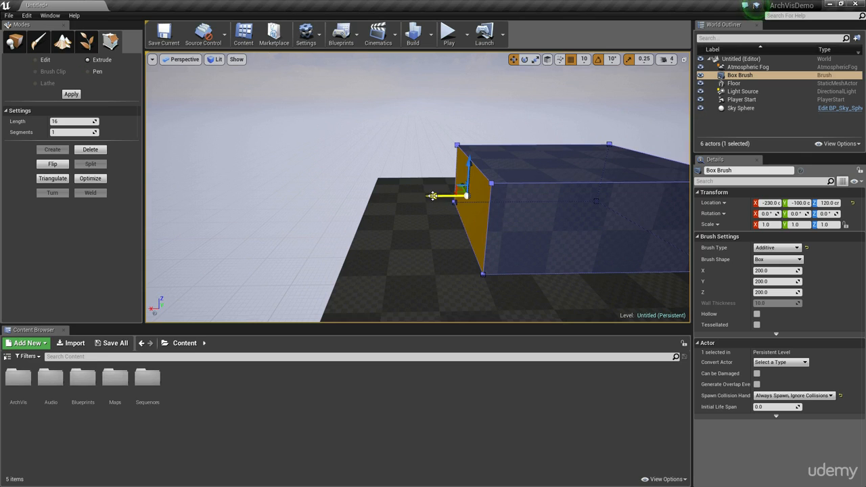
mouse_move(433, 197)
mouse_down()
mouse_move(342, 198)
mouse_move(358, 206)
mouse_up()
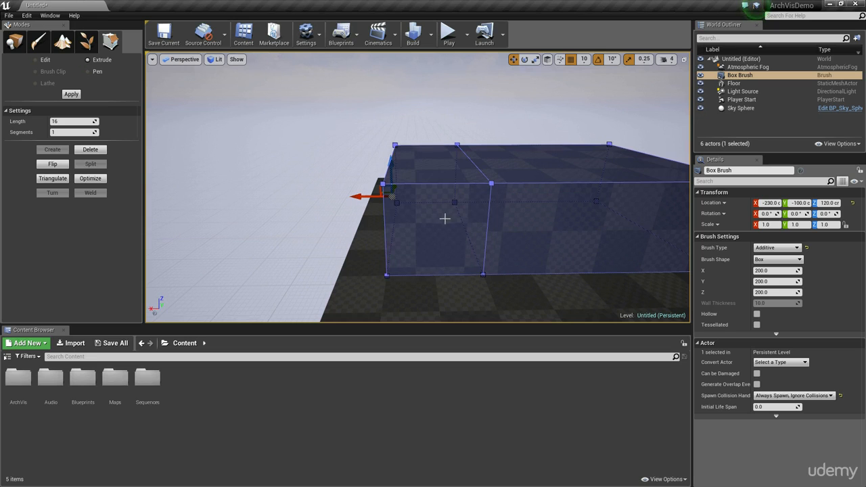
right_drag(454, 243, 511, 243)
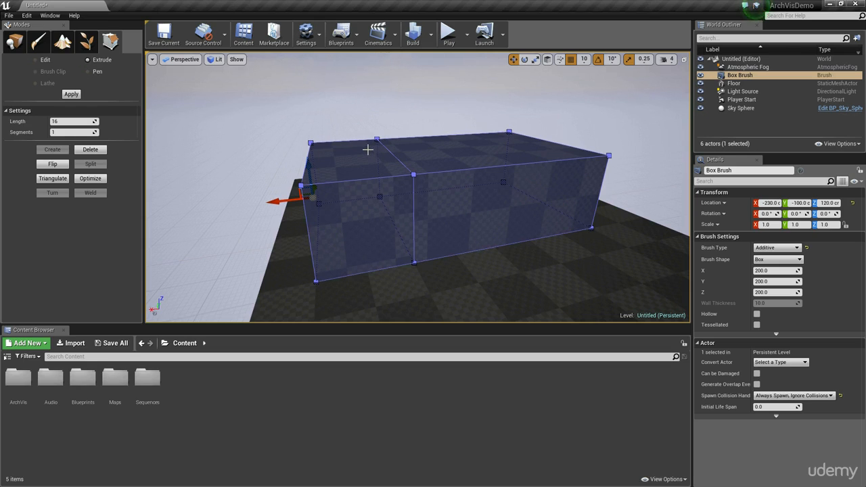
Extrude the top face of the Box Brush's +X end section upward to raise a column
middle_drag(400, 180, 331, 198)
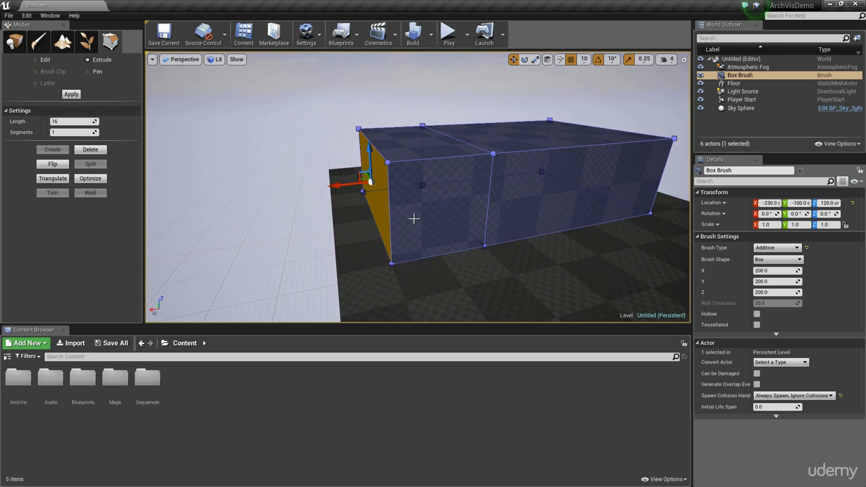
click(456, 187)
click(521, 187)
click(452, 195)
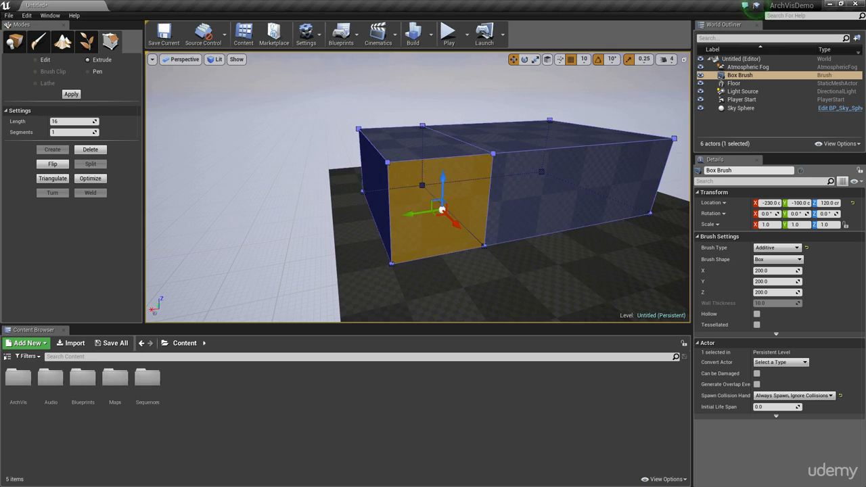
click(498, 199)
click(433, 201)
click(408, 141)
right_drag(313, 172, 358, 81)
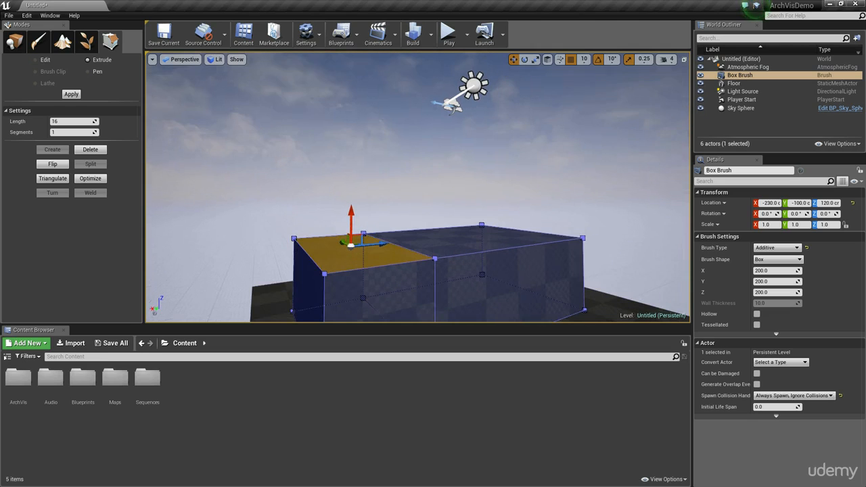
mouse_move(351, 217)
mouse_down()
mouse_move(352, 41)
mouse_move(353, 56)
mouse_up()
Extrude the column's top face upward a second time to add another section above the first
mouse_move(420, 153)
right_down()
mouse_move(467, 122)
mouse_move(433, 149)
mouse_move(423, 184)
right_up()
right_drag(378, 254, 344, 105)
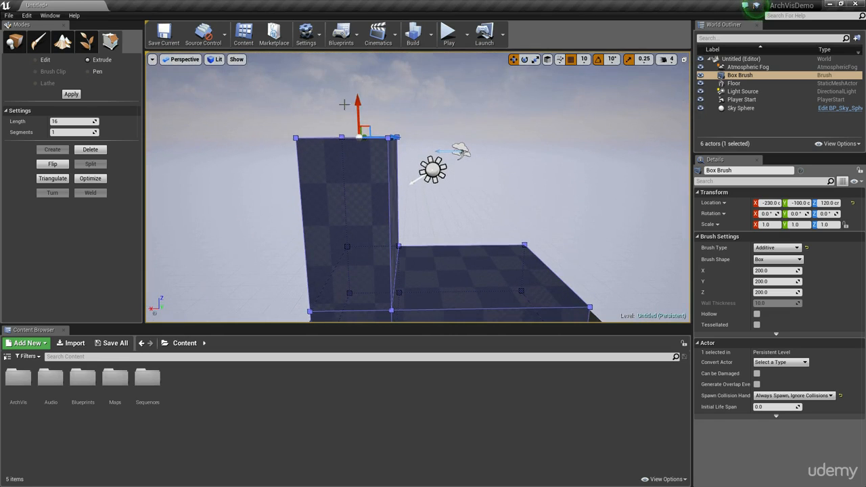
drag(361, 107, 360, 21)
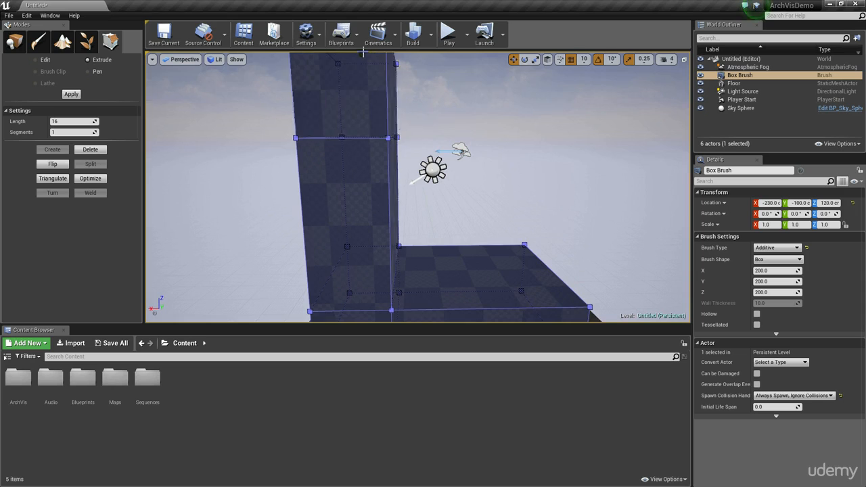
Extrude the upper column section's inward-facing -X face out over the lower block as an overhang
right_drag(437, 190, 437, 115)
mouse_move(393, 151)
right_down()
mouse_move(399, 135)
mouse_move(404, 169)
right_up()
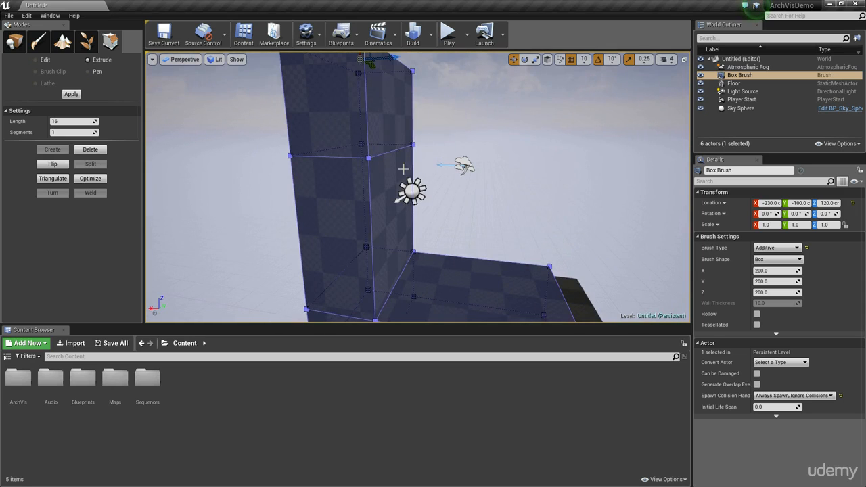
click(389, 112)
drag(425, 104, 606, 112)
Switch geometry editing to Edit and pull the two upper vertices of the overhang's end outward along X so the end slants
middle_drag(560, 240, 609, 291)
right_drag(557, 242, 588, 189)
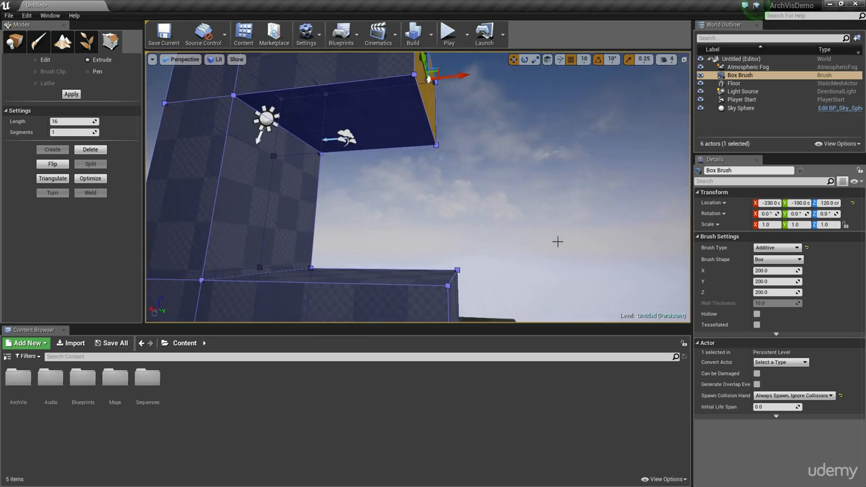
right_drag(465, 177, 482, 155)
middle_drag(464, 177, 470, 112)
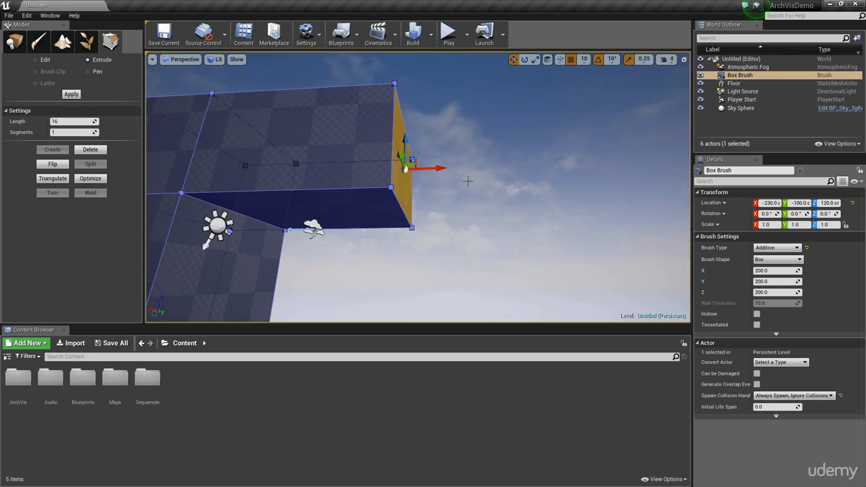
click(44, 61)
mouse_move(439, 165)
right_down()
mouse_move(460, 217)
mouse_move(439, 165)
right_up()
click(327, 142)
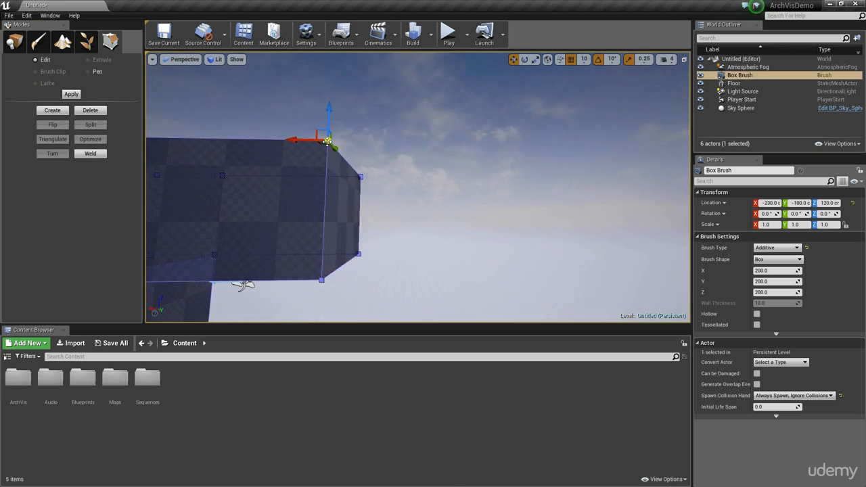
ctrl+click(361, 177)
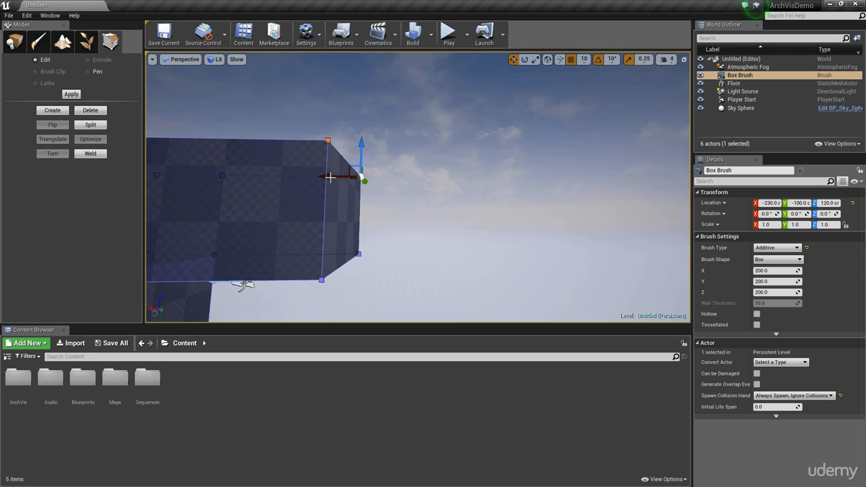
click(328, 139)
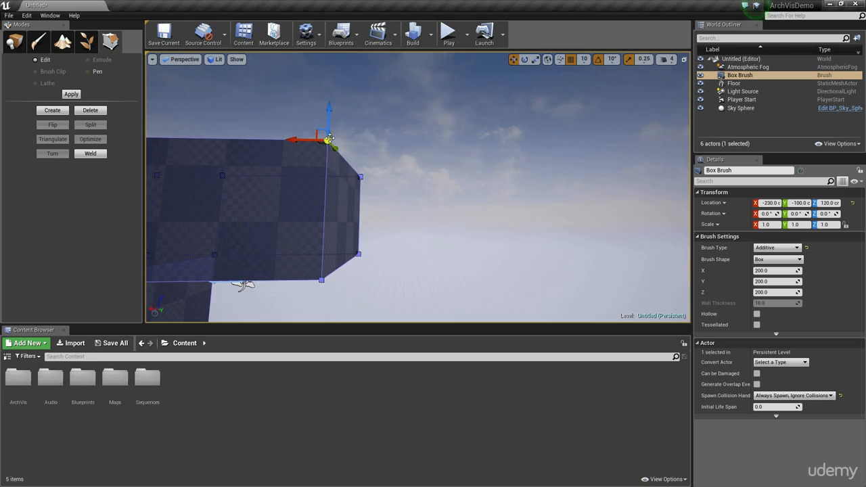
ctrl+click(360, 176)
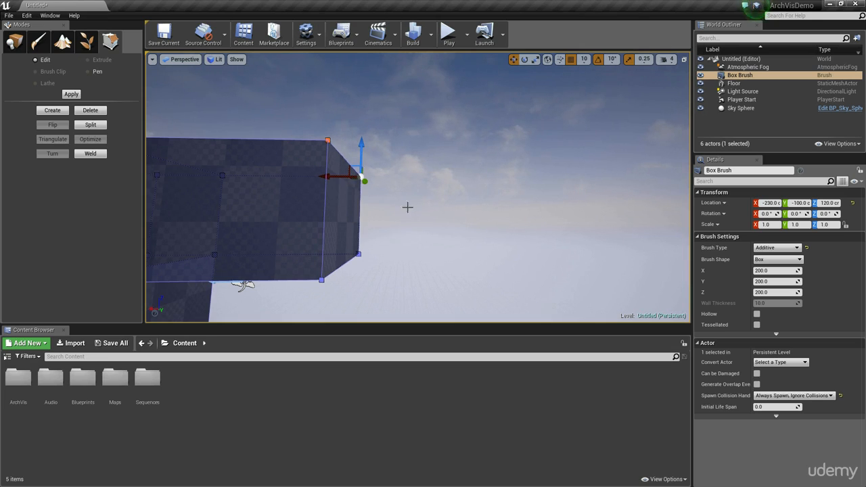
mouse_move(427, 220)
right_down()
mouse_move(498, 306)
mouse_move(498, 338)
mouse_move(488, 177)
mouse_move(474, 157)
right_up()
drag(302, 158, 397, 170)
Return to Place mode, add a Sphere geometry brush overlapping the Box Brush at about X 140, Y -160, Z 180, and focus on it
mouse_move(421, 203)
right_down()
mouse_move(378, 257)
mouse_move(369, 318)
mouse_move(379, 278)
mouse_move(406, 311)
mouse_move(402, 216)
right_up()
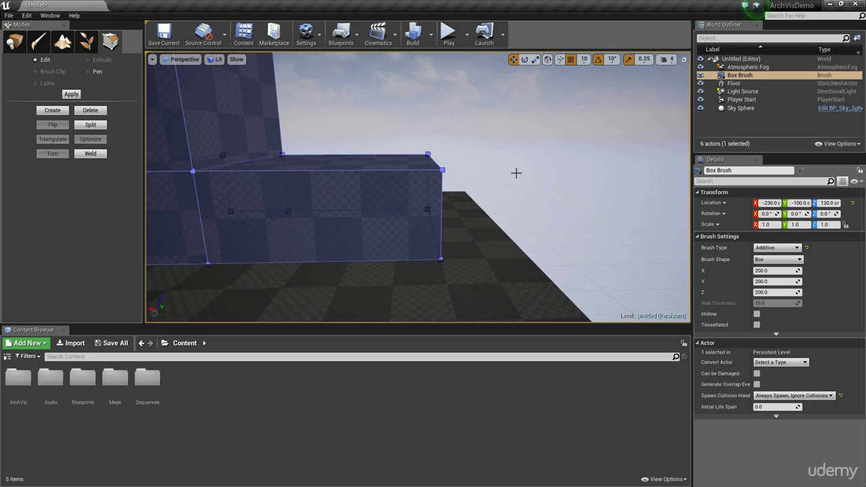
right_drag(397, 181, 356, 151)
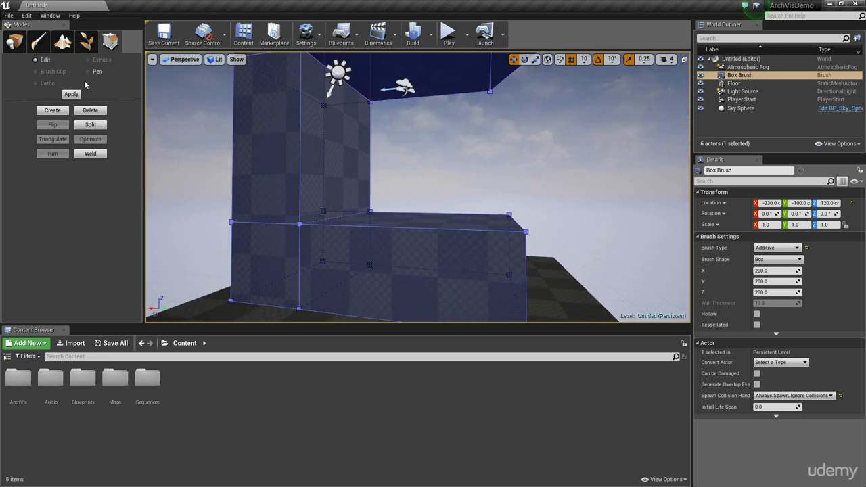
right_drag(418, 166, 429, 175)
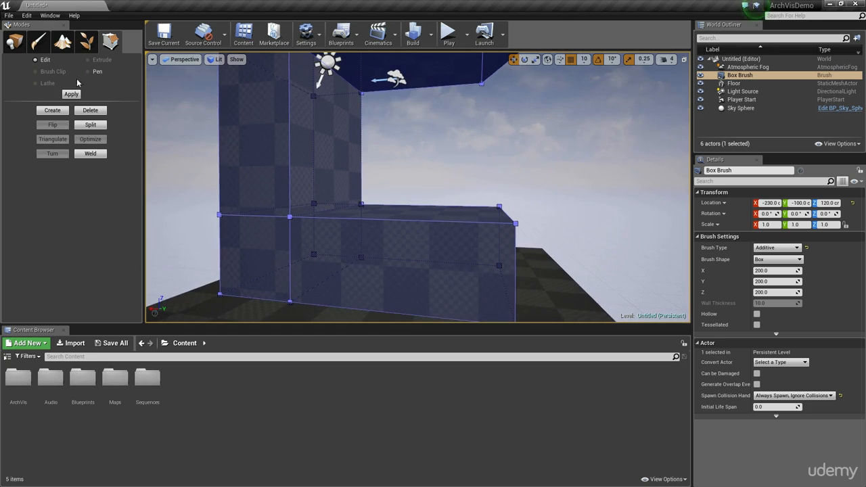
click(15, 44)
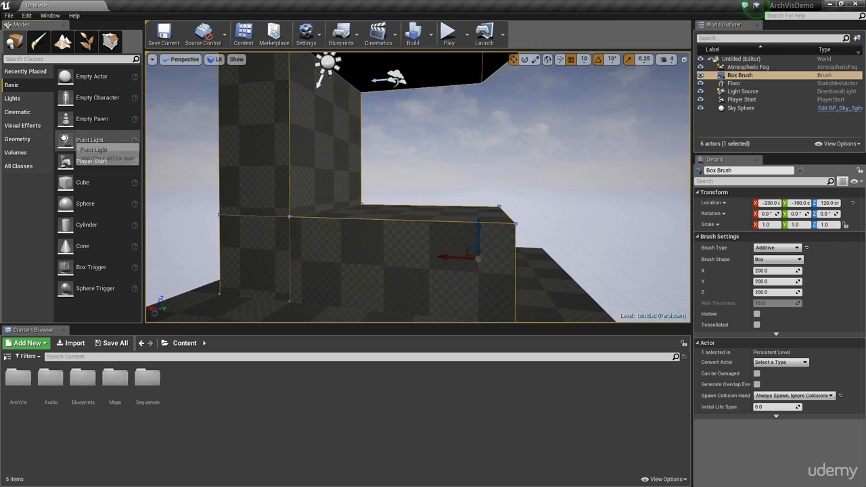
click(20, 139)
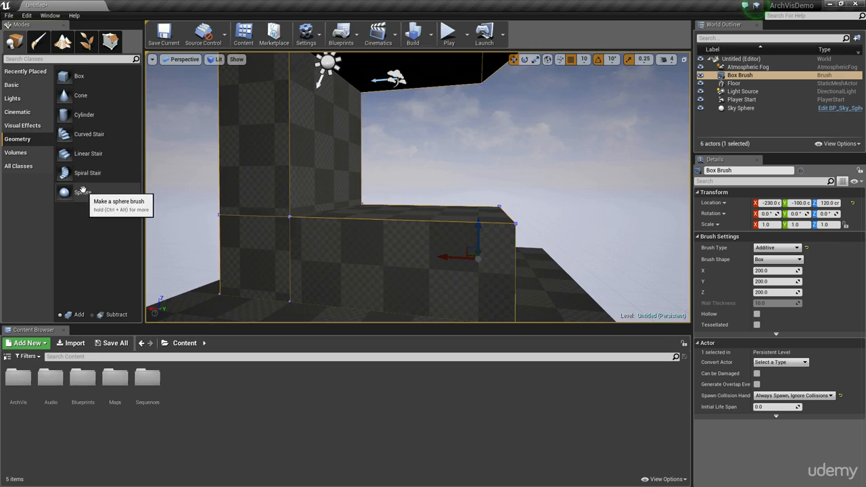
mouse_move(77, 194)
mouse_down()
mouse_move(339, 265)
mouse_move(433, 251)
mouse_move(338, 271)
mouse_move(292, 193)
mouse_move(452, 141)
mouse_move(454, 106)
mouse_move(404, 187)
mouse_move(498, 219)
mouse_move(575, 203)
mouse_up()
key(f)
Set the Sphere Brush's Tessellation to 4
mouse_move(421, 165)
alt+mouse_down()
mouse_move(467, 166)
mouse_move(428, 160)
mouse_move(433, 172)
alt+mouse_up()
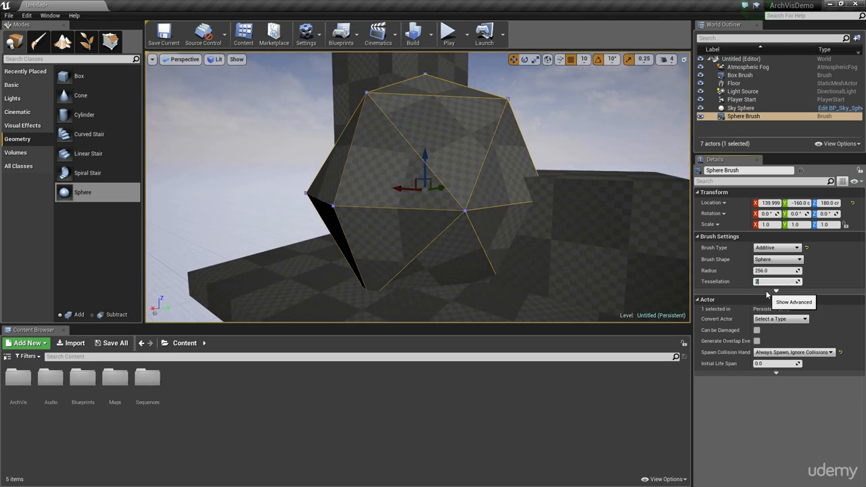
text(4)
key(Return)
Change the Sphere Brush's type to Subtractive so it carves into the Box Brush, then deselect it
right_drag(485, 240, 512, 252)
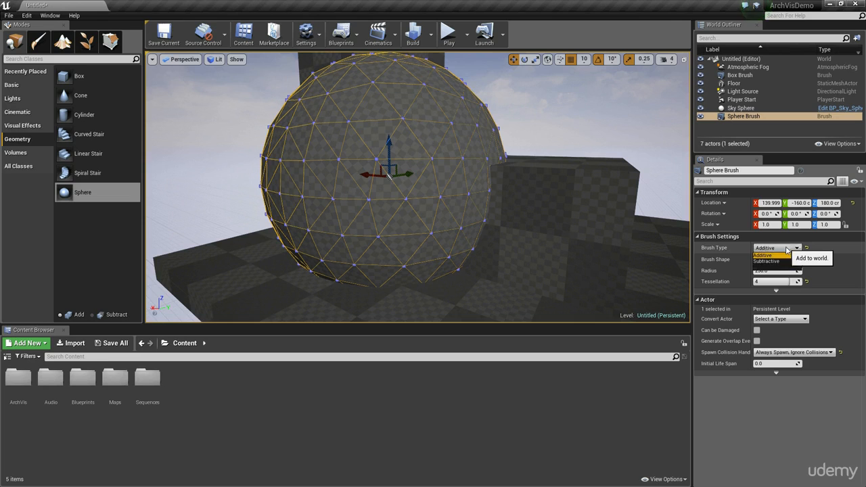
click(787, 249)
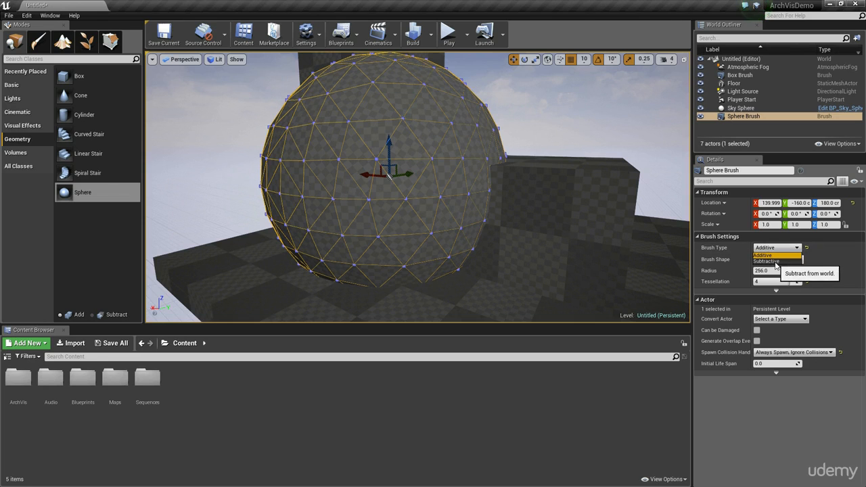
click(772, 262)
click(582, 129)
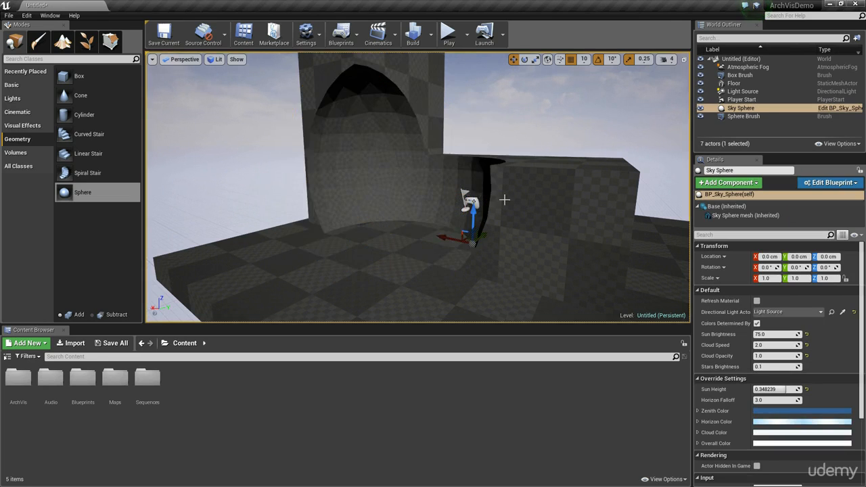
Inspect the spherical cut from several angles, then select and delete the Box Brush
mouse_move(505, 199)
right_down()
mouse_move(609, 203)
mouse_move(474, 203)
mouse_move(467, 264)
mouse_move(440, 271)
mouse_move(338, 263)
mouse_move(325, 251)
mouse_move(365, 223)
mouse_move(298, 210)
mouse_move(379, 183)
mouse_move(436, 228)
right_up()
mouse_move(384, 252)
right_down()
mouse_move(449, 237)
mouse_move(296, 245)
mouse_move(350, 259)
mouse_move(351, 245)
mouse_move(358, 251)
mouse_move(338, 237)
mouse_move(345, 230)
right_up()
click(403, 104)
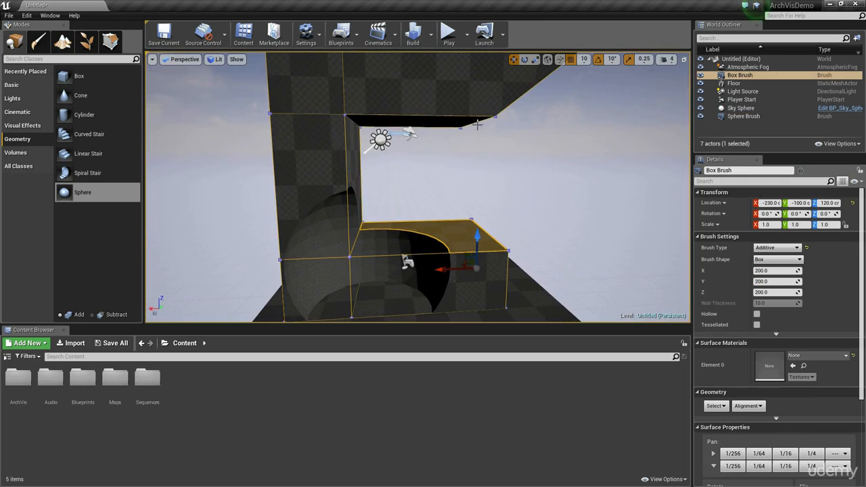
right_drag(477, 125, 480, 133)
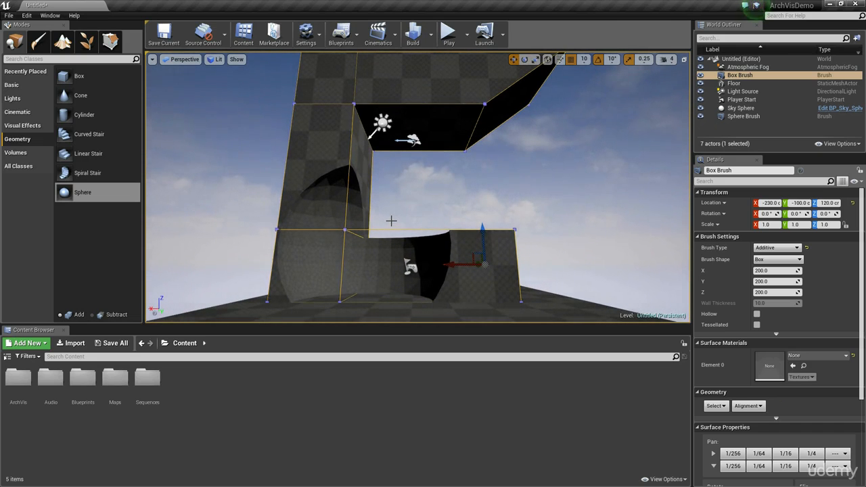
scroll(391, 221, up, 2)
right_drag(391, 220, 480, 162)
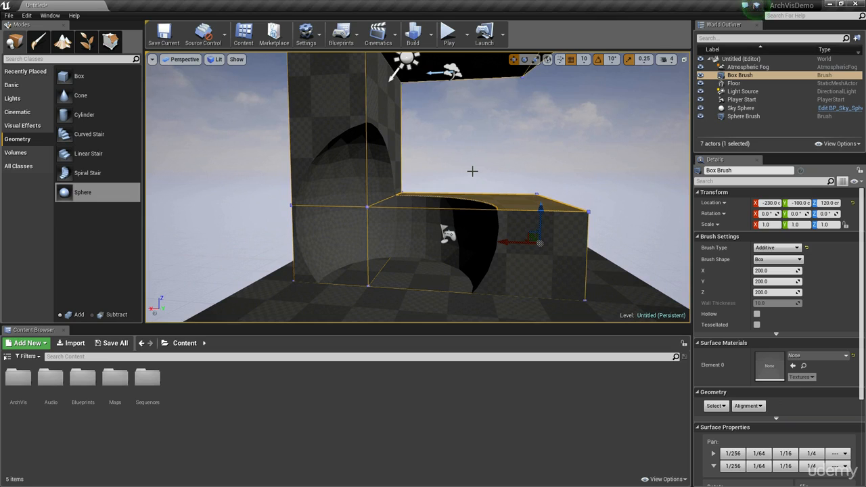
key(Delete)
Select the Sphere Brush from the actor list to reveal its outline, then select the Floor instead
right_drag(471, 169, 470, 176)
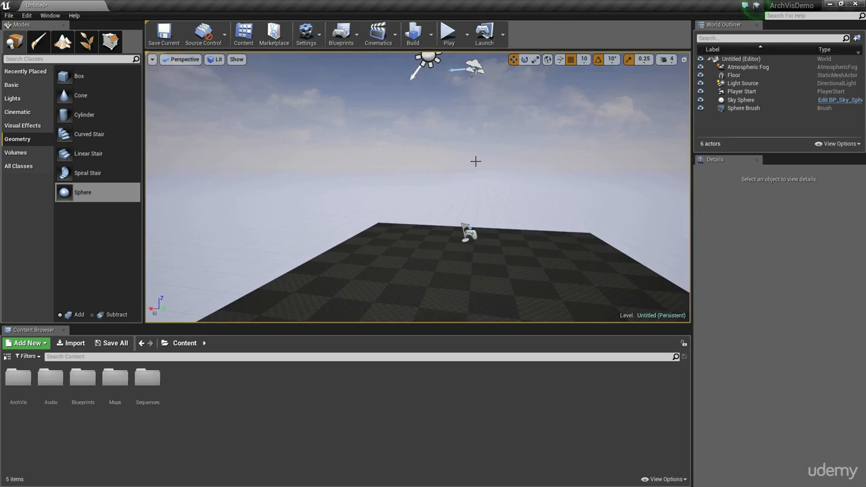
right_drag(530, 152, 509, 71)
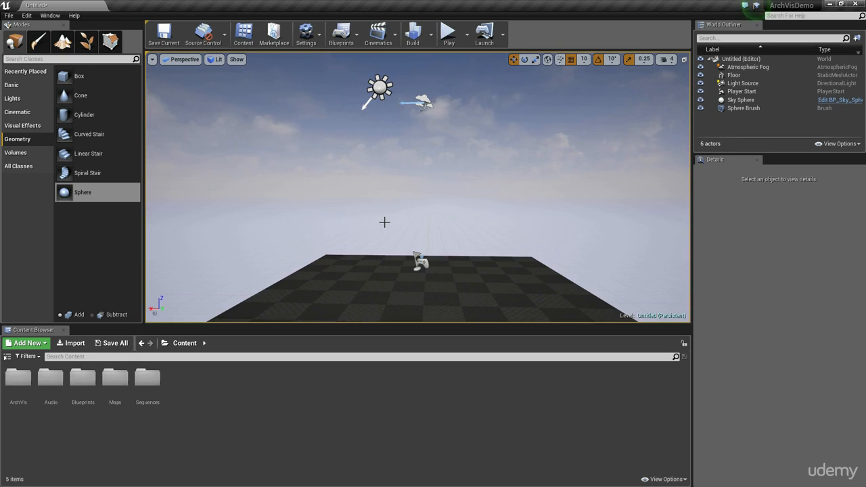
click(744, 108)
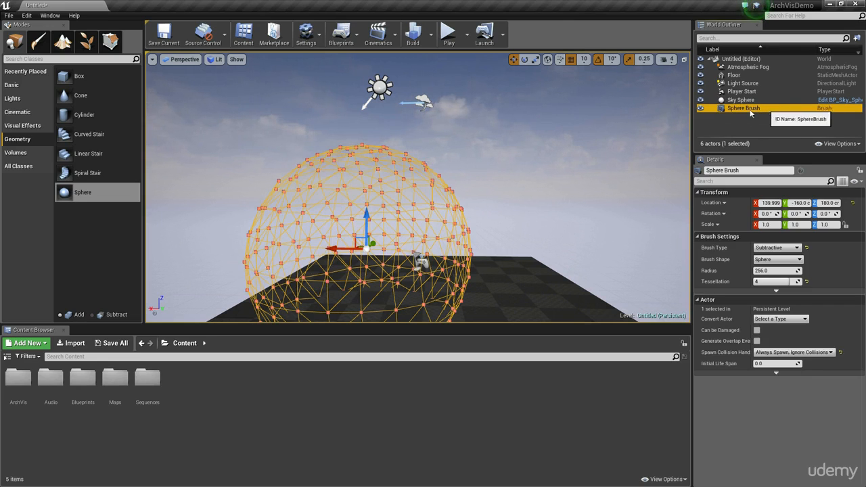
click(528, 273)
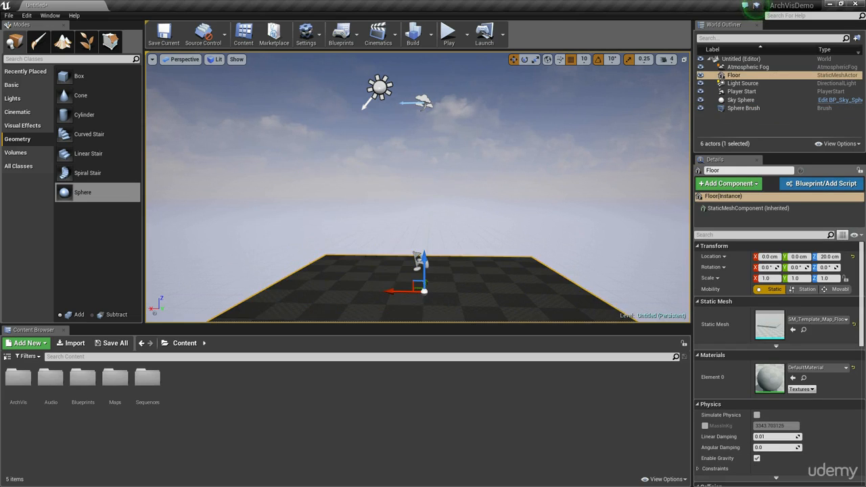
Switch the viewport's view mode to Wireframe and examine the Sphere Brush in the scene
right_drag(528, 273, 548, 264)
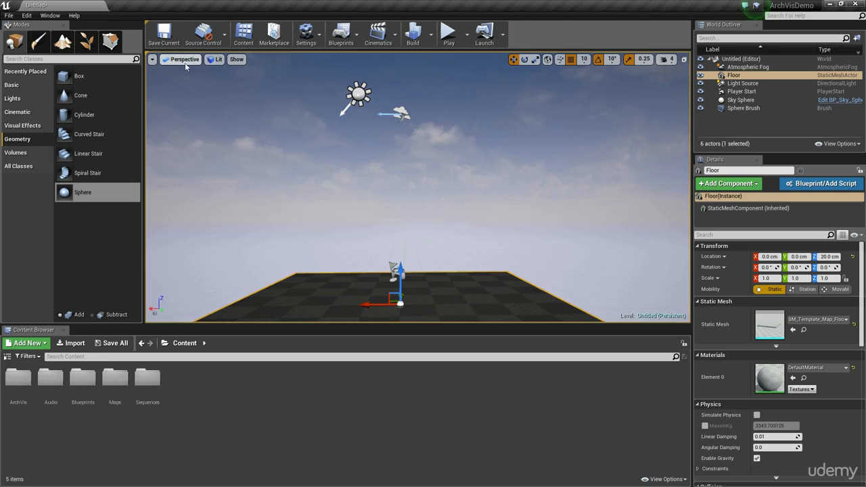
right_drag(185, 66, 170, 75)
click(236, 59)
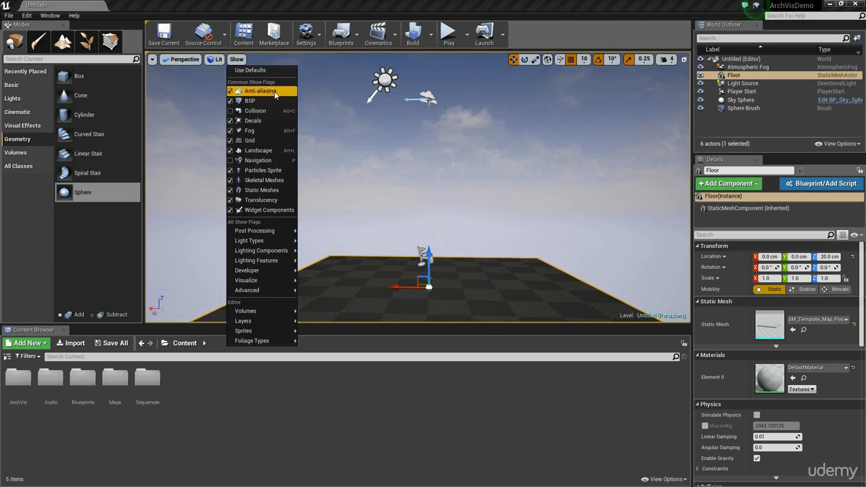
click(215, 58)
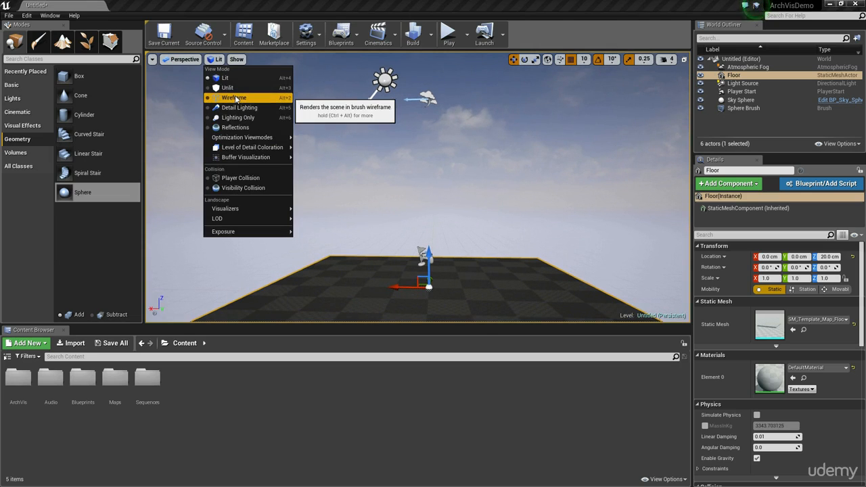
click(284, 98)
right_drag(501, 159, 526, 145)
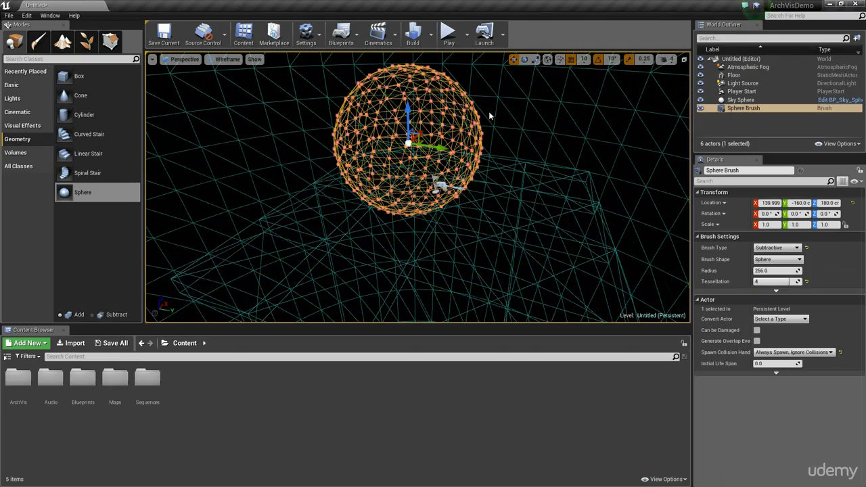
Delete the subtractive Sphere Brush and return the viewport to Lit mode
alt+drag(489, 116, 369, 144)
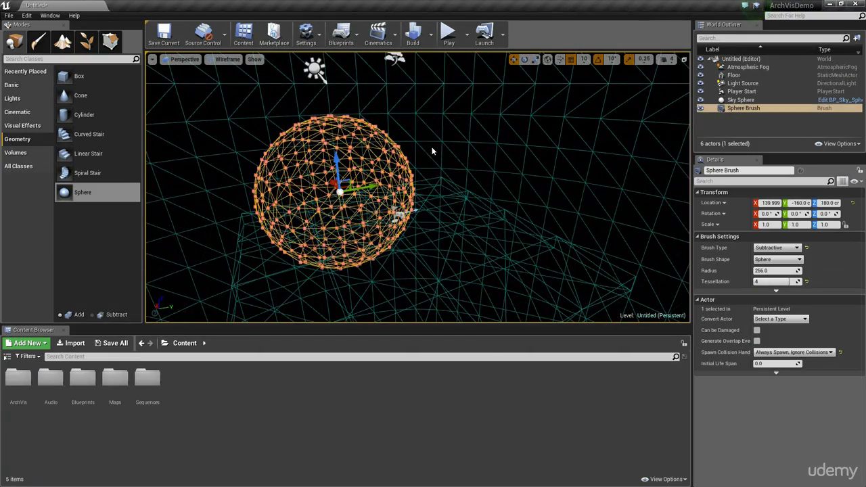
key(Delete)
key(alt+4)
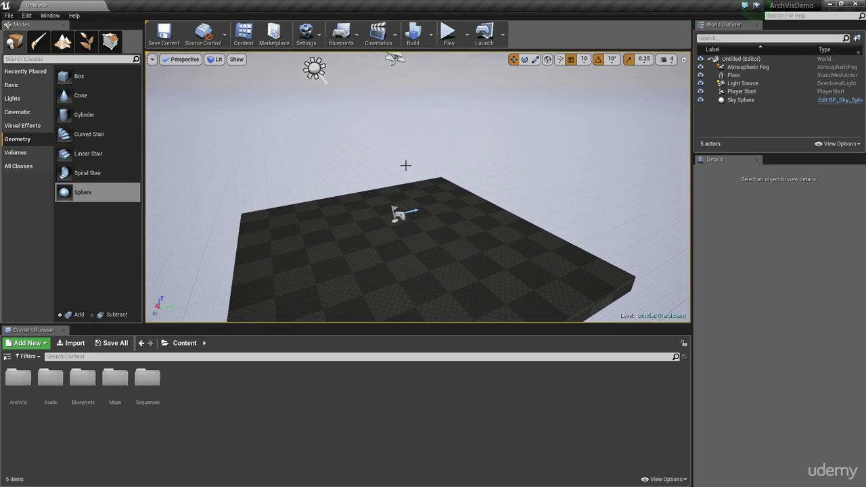
mouse_move(429, 181)
right_down()
mouse_move(446, 174)
mouse_move(412, 119)
mouse_move(443, 181)
right_up()
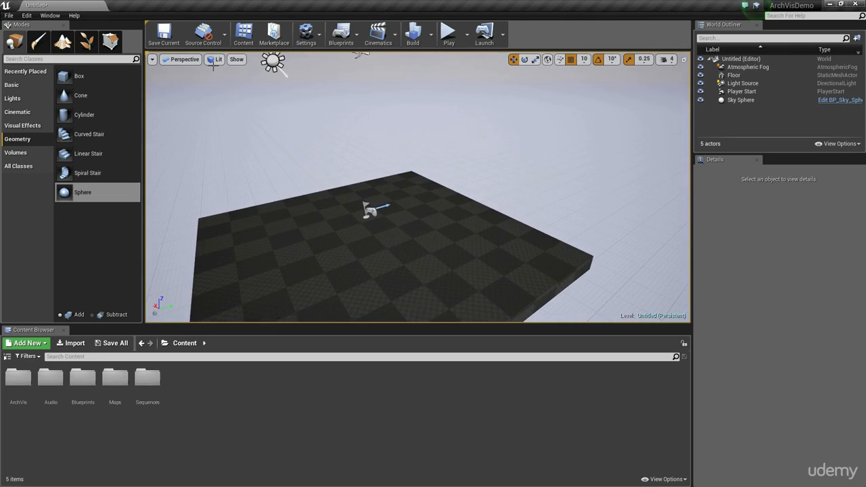
Review the viewport's view modes and keep it on Lit
click(215, 60)
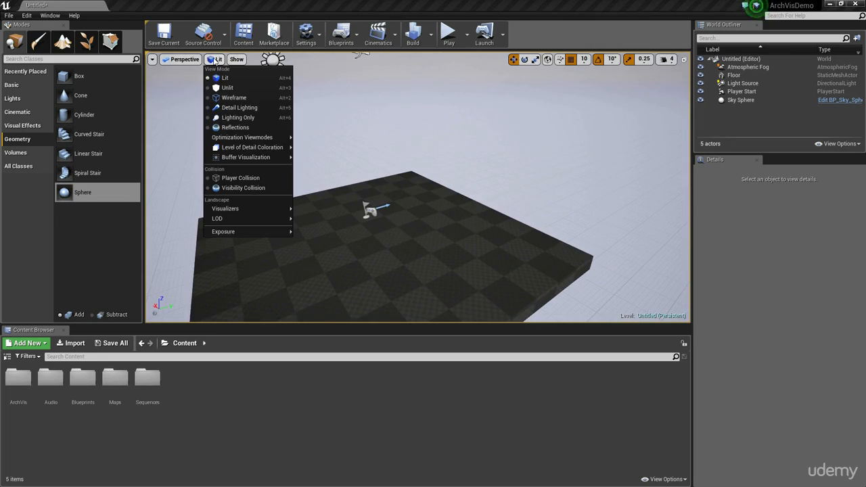
click(238, 77)
right_drag(238, 78, 409, 135)
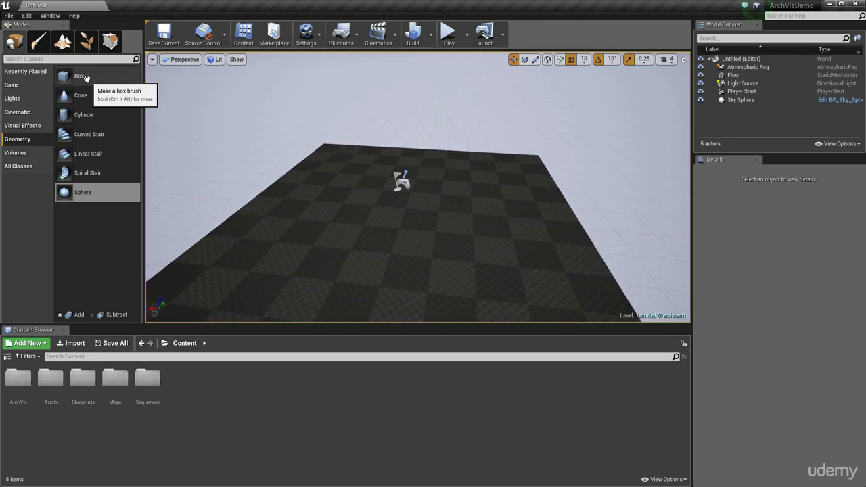
Add an additive Box Brush to the floor, shift it with 10-unit snapping, and delete it
mouse_move(86, 78)
mouse_down()
mouse_move(309, 195)
mouse_move(290, 207)
mouse_move(292, 200)
mouse_move(323, 201)
mouse_move(288, 232)
mouse_move(304, 207)
mouse_move(293, 203)
mouse_up()
mouse_move(363, 222)
right_down()
mouse_move(379, 244)
mouse_move(338, 264)
mouse_move(510, 184)
mouse_move(467, 183)
mouse_move(474, 169)
mouse_move(464, 174)
mouse_move(537, 223)
right_up()
click(467, 175)
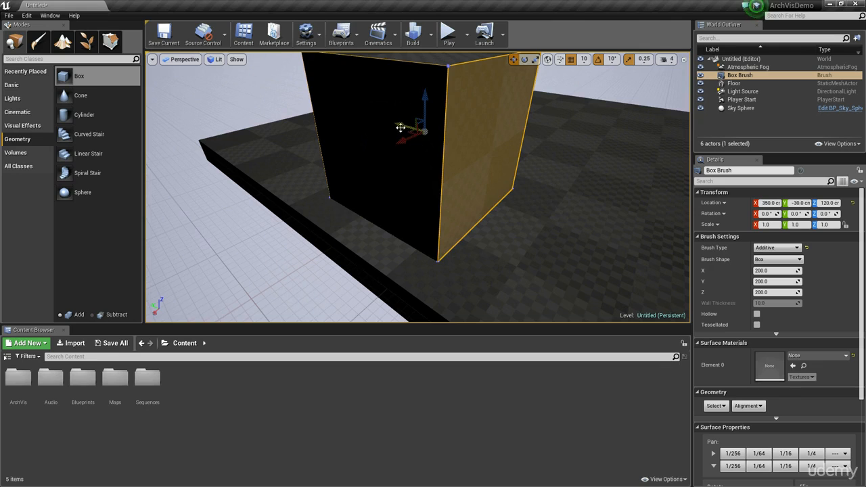
mouse_move(401, 127)
mouse_down()
mouse_move(467, 139)
mouse_move(388, 136)
mouse_move(404, 155)
mouse_up()
right_drag(499, 252, 507, 242)
key(Delete)
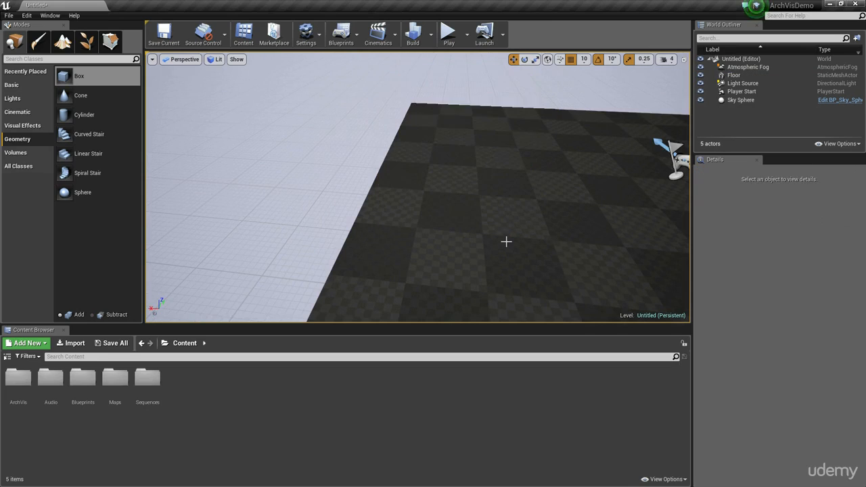
Set the position grid snap to 100 and add an additive Box Brush to the floor at X 300, Y 0, Z 100 cm
click(584, 61)
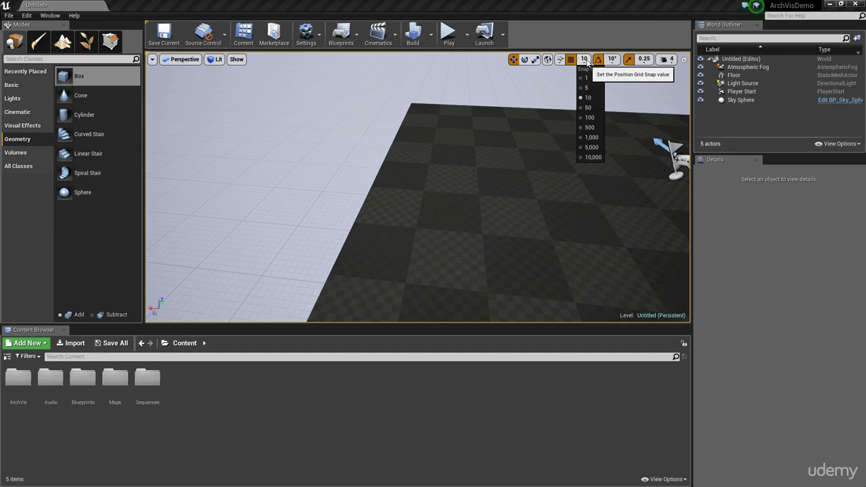
click(591, 119)
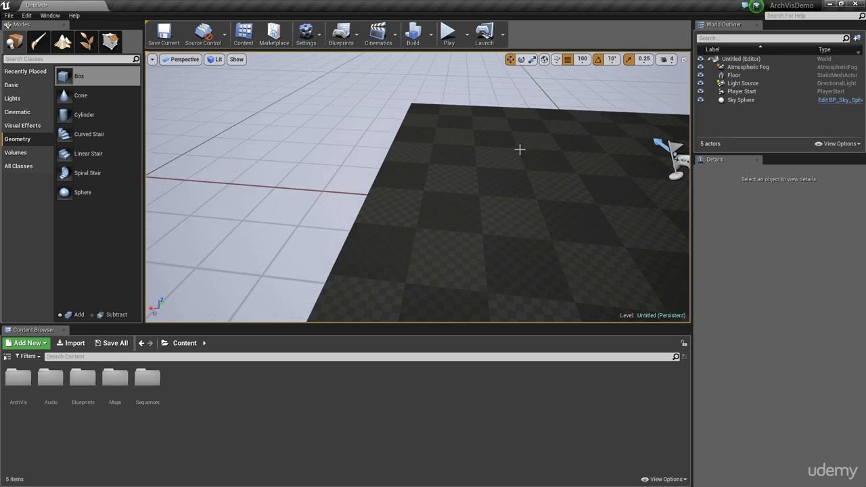
scroll(515, 159, down, 3)
mouse_move(76, 76)
mouse_down()
mouse_move(440, 223)
mouse_move(427, 211)
mouse_move(415, 216)
mouse_up()
mouse_move(490, 233)
right_down()
mouse_move(517, 278)
mouse_move(568, 270)
right_up()
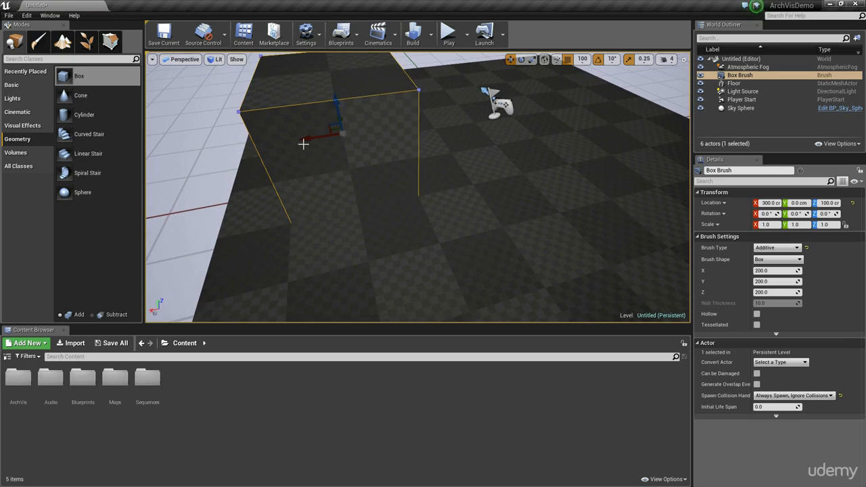
Move the Box Brush along the X axis in 100-unit snaps to X 400 cm
drag(312, 137, 347, 137)
mouse_move(400, 132)
mouse_down()
mouse_move(525, 114)
mouse_move(433, 122)
mouse_move(322, 152)
mouse_up()
right_drag(322, 151, 302, 81)
click(400, 151)
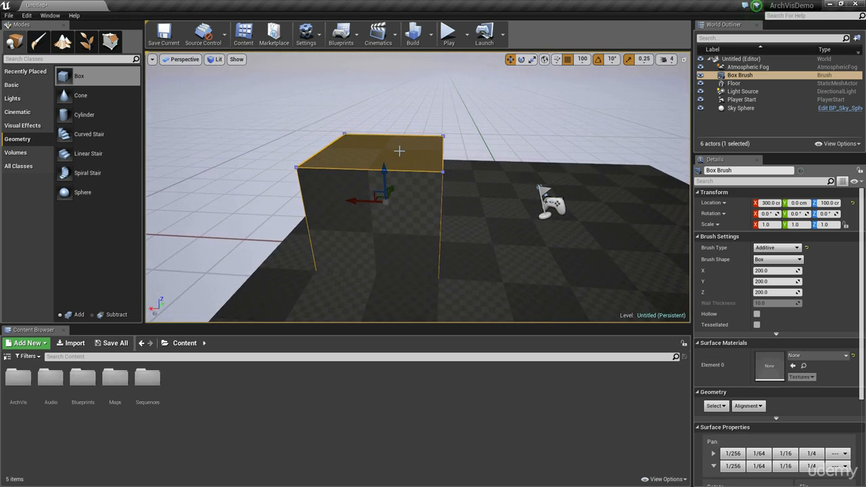
mouse_move(479, 209)
right_down()
mouse_move(514, 220)
mouse_move(518, 305)
mouse_move(399, 254)
mouse_move(377, 141)
right_up()
click(404, 168)
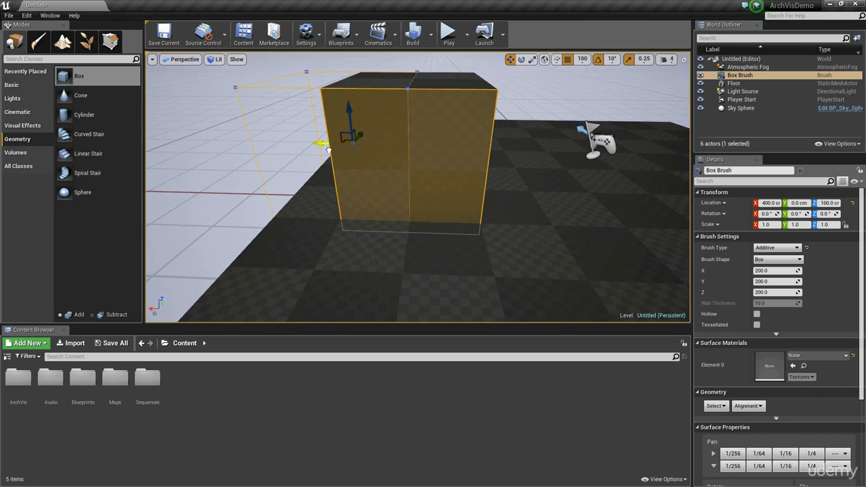
drag(329, 150, 327, 150)
mouse_move(329, 150)
right_down()
mouse_move(338, 177)
mouse_move(359, 196)
mouse_move(365, 189)
mouse_move(413, 203)
mouse_move(337, 171)
right_up()
click(379, 187)
Switch the Box Brush to Geometry Editing mode and select its side face that looks toward the Player Start
click(110, 42)
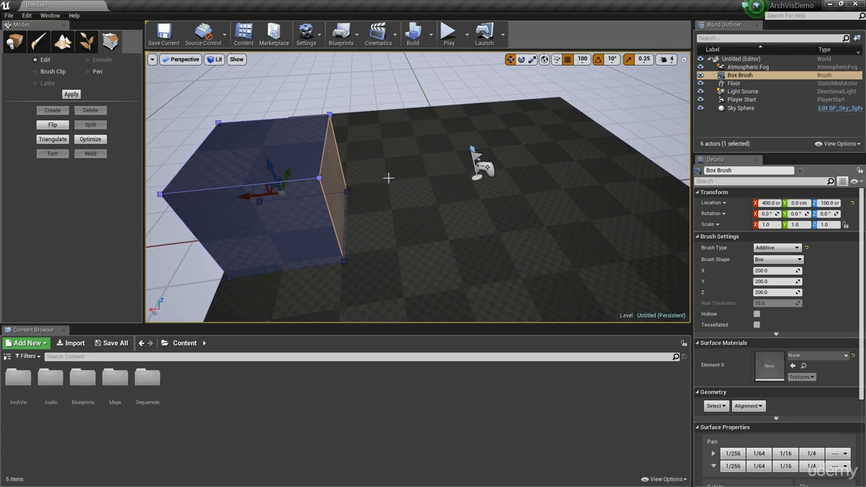
click(332, 174)
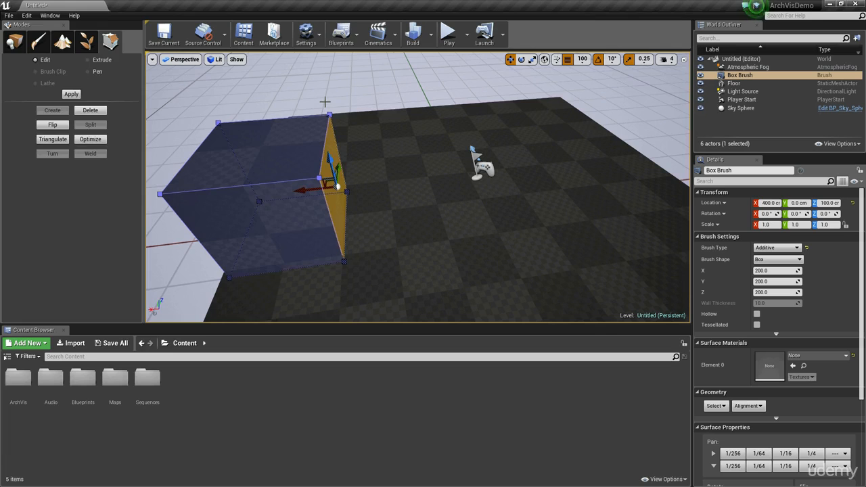
key(shift+1)
key(shift+5)
right_drag(407, 190, 324, 183)
click(361, 159)
Stretch the box across the floor by moving the selected face in Edit mode, and undo the move
right_drag(361, 158, 318, 153)
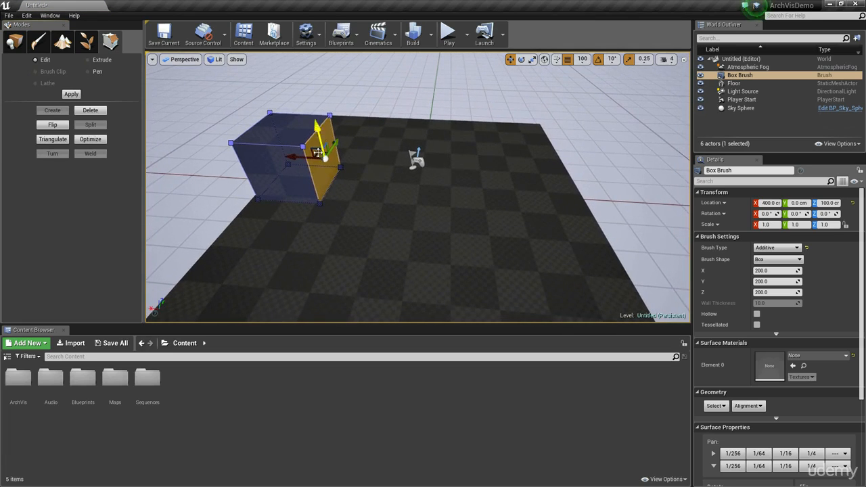
mouse_move(298, 157)
alt+mouse_down()
mouse_move(542, 185)
mouse_move(496, 185)
alt+mouse_up()
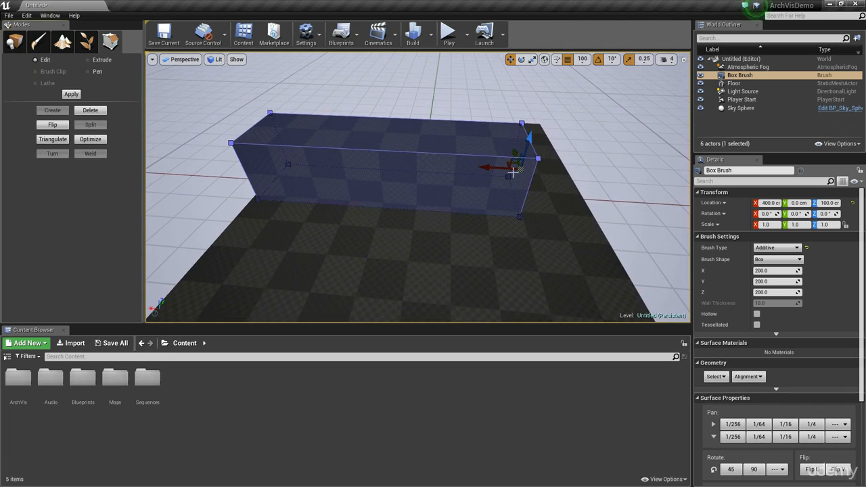
key(ctrl+z)
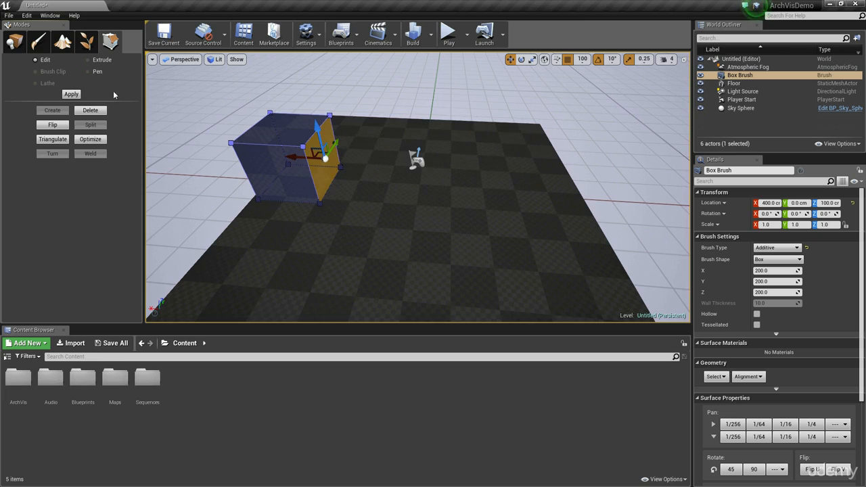
Extrude the selected face along X across the floor to turn the box into a long wall
click(89, 61)
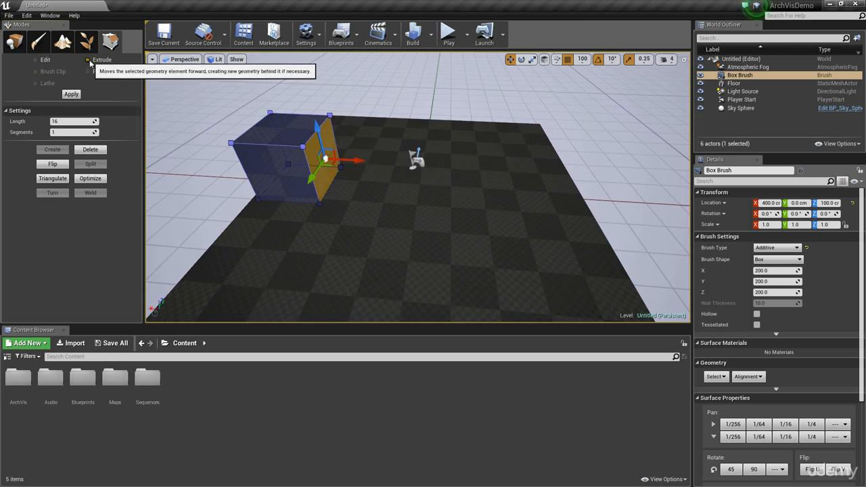
drag(356, 160, 539, 176)
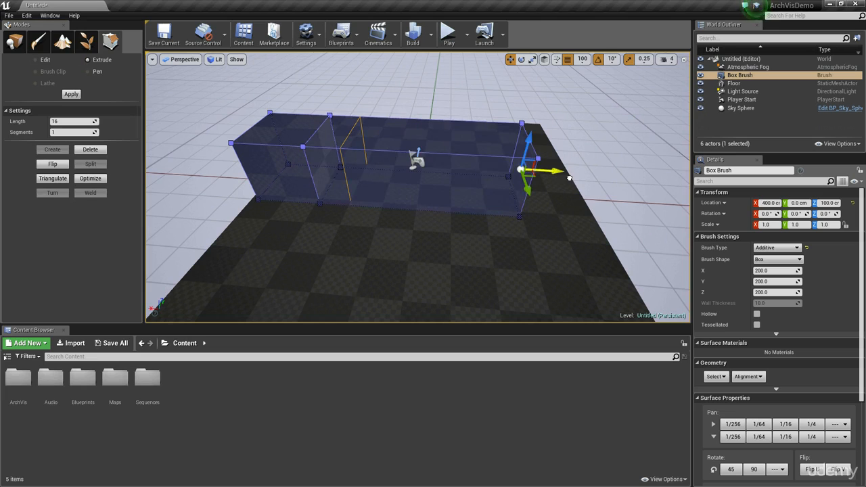
right_drag(570, 177, 499, 210)
Extrude the side face of the wall's new end segment along positive Y to the floor's edge
drag(440, 200, 495, 207)
right_drag(381, 199, 415, 181)
click(417, 182)
right_drag(461, 201, 478, 203)
drag(424, 179, 559, 215)
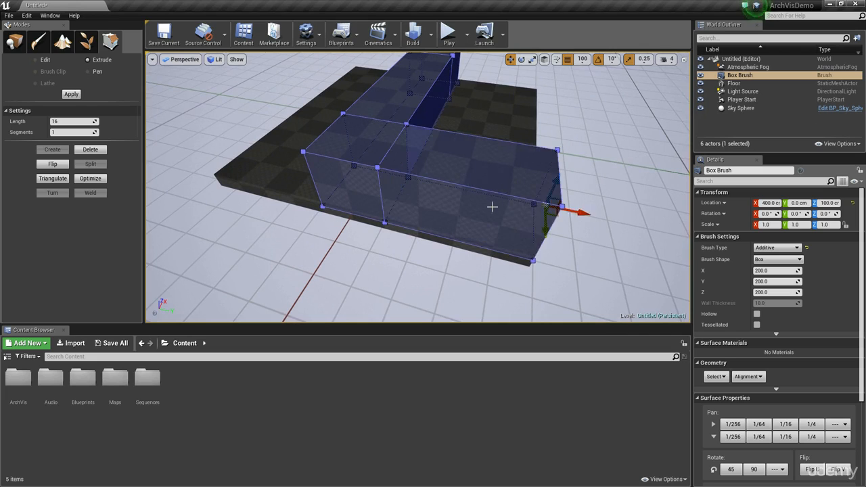
Extrude the opposite side face at the wall's original box end to the other edge of the floor
mouse_move(492, 207)
right_down()
mouse_move(595, 207)
mouse_move(453, 207)
mouse_move(577, 207)
right_up()
drag(464, 155, 322, 184)
mouse_move(427, 213)
right_down()
mouse_move(286, 218)
mouse_move(326, 251)
right_up()
scroll(391, 205, up, 3)
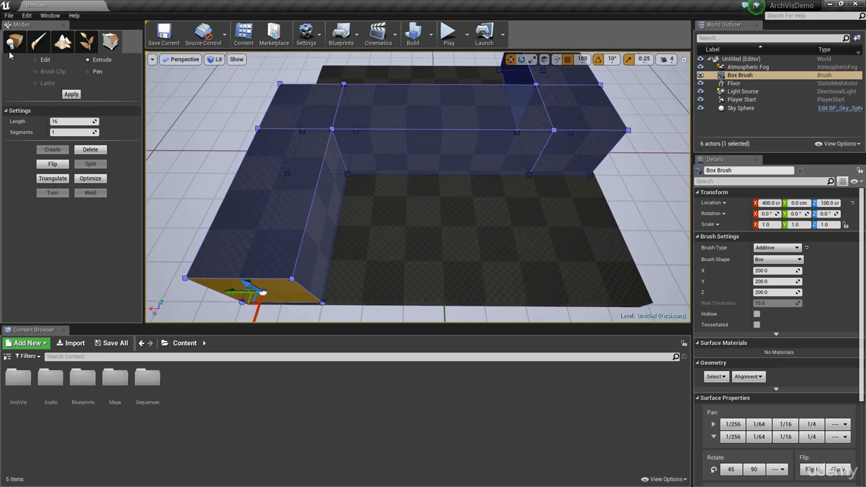
Return to Place mode and add an additive Linear Stair Brush at X 0, Y -500, Z 0 cm
key(shift+1)
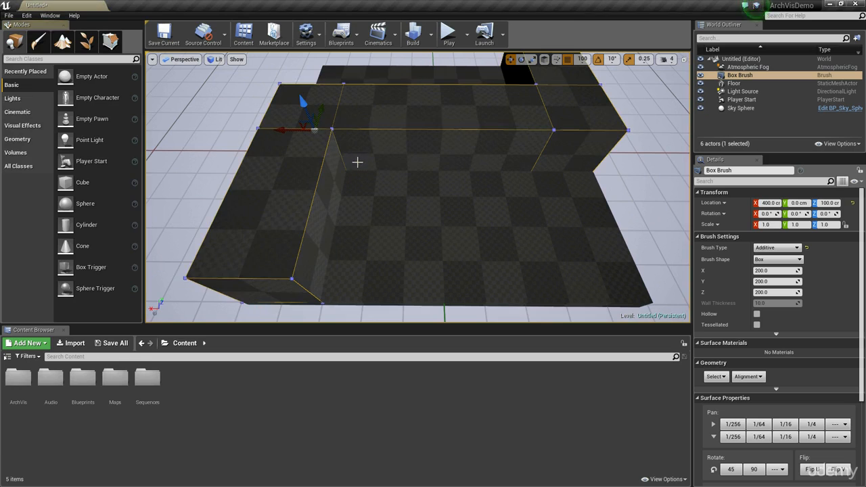
click(19, 142)
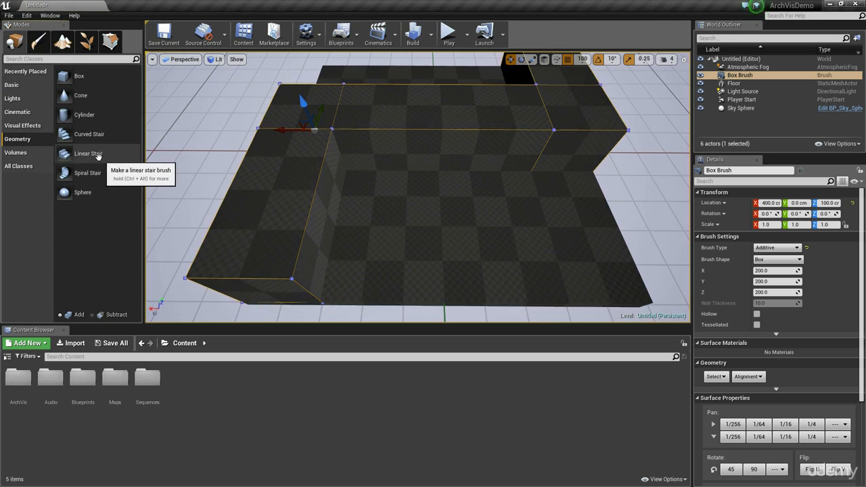
mouse_move(95, 155)
mouse_down()
mouse_move(329, 241)
mouse_move(433, 298)
mouse_up()
mouse_move(450, 205)
right_down()
mouse_move(420, 176)
mouse_move(425, 133)
mouse_move(450, 201)
right_up()
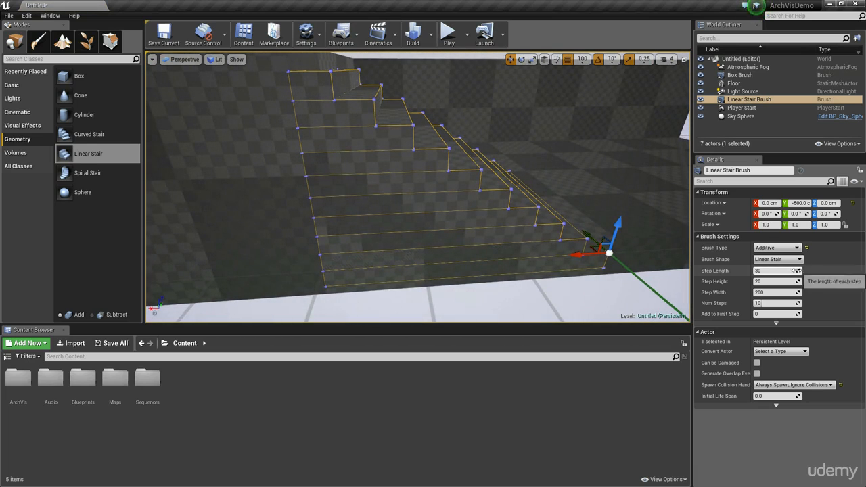
Try Num Steps values of 11 and 2 on the Linear Stair Brush, then set it to 10
click(787, 304)
text(11)
key(Return)
right_drag(628, 286, 613, 276)
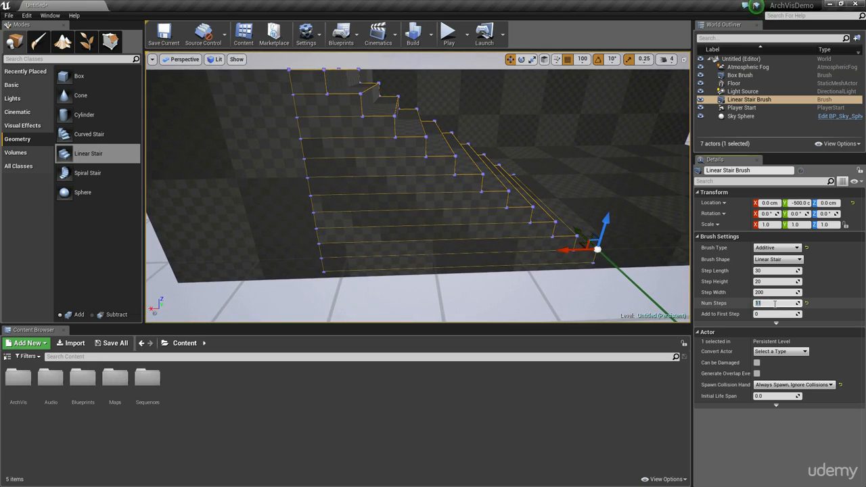
text(2)
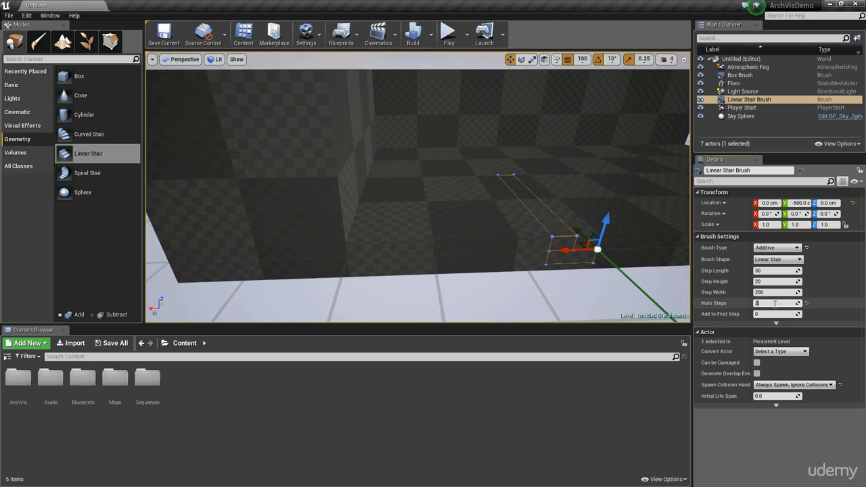
text(10)
key(Return)
Duplicate the Linear Stair Brush along Y and place the copy at Y 300 cm, beyond the long wall
right_drag(582, 174, 387, 128)
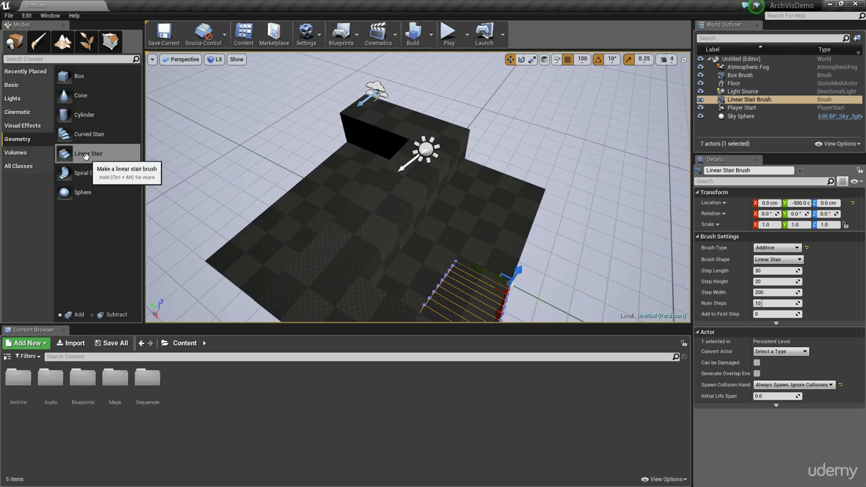
right_drag(373, 169, 398, 196)
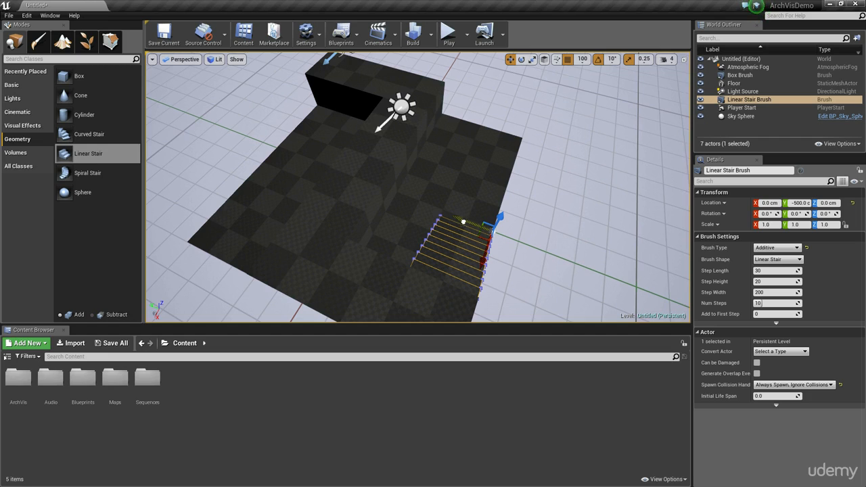
alt+drag(463, 222, 270, 184)
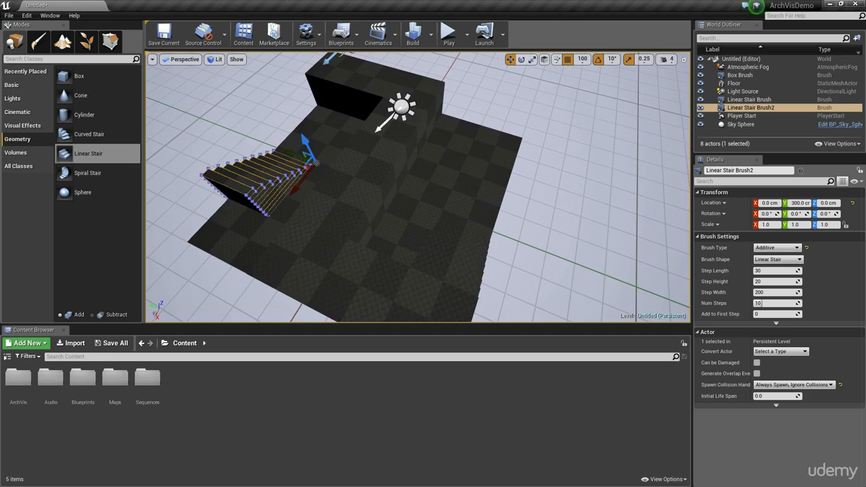
Rotate the duplicated stair about 180° around Z so it climbs toward the raised side block
mouse_move(417, 187)
right_down()
mouse_move(379, 187)
mouse_move(392, 162)
mouse_move(433, 152)
mouse_move(423, 135)
mouse_move(406, 224)
mouse_move(460, 197)
mouse_move(453, 230)
mouse_move(406, 237)
mouse_move(493, 253)
right_up()
key(e)
mouse_move(431, 218)
mouse_down()
mouse_move(305, 187)
mouse_move(458, 220)
mouse_up()
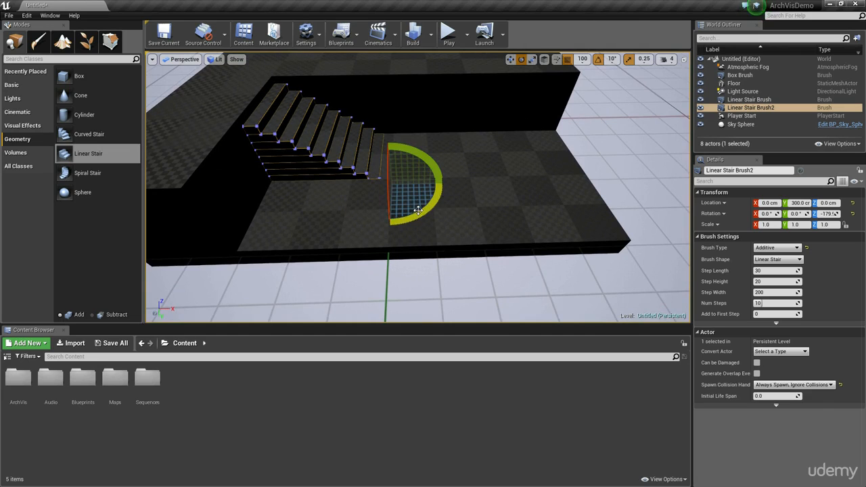
right_drag(418, 214, 496, 196)
Move the duplicated stair along Y toward the floor's outer edge beside the raised block, and deselect it
key(r)
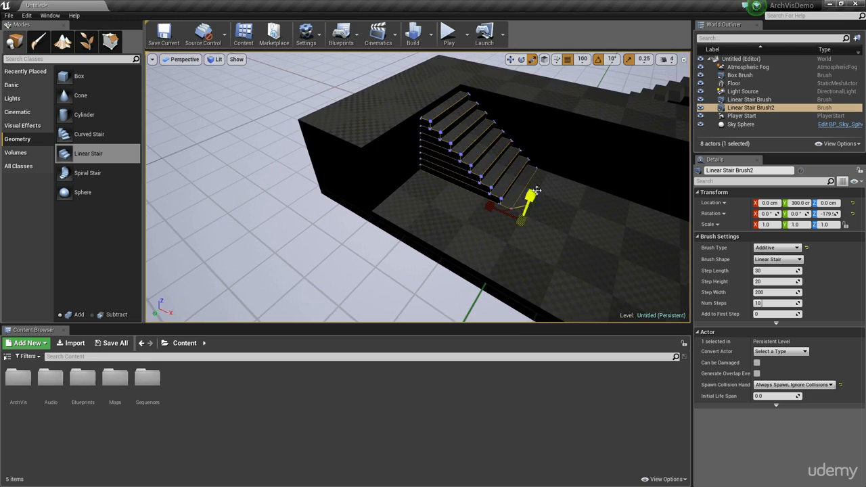
key(w)
right_drag(561, 176, 491, 202)
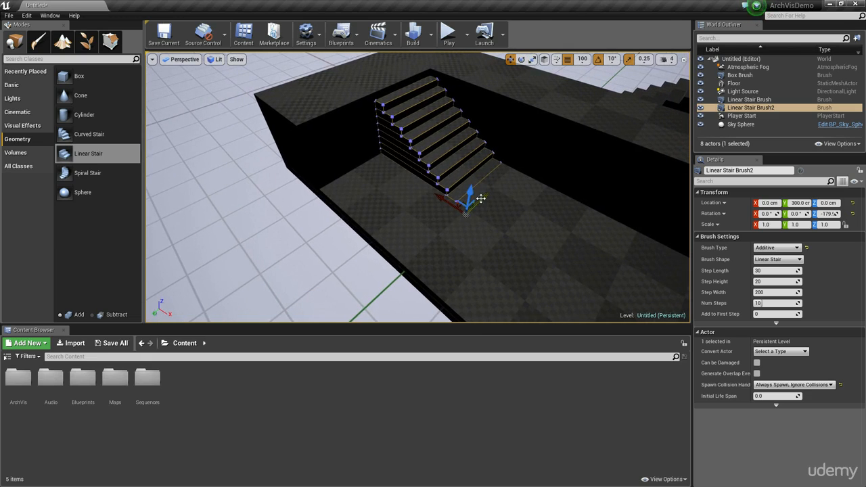
drag(481, 198, 404, 230)
right_drag(388, 203, 601, 150)
click(601, 151)
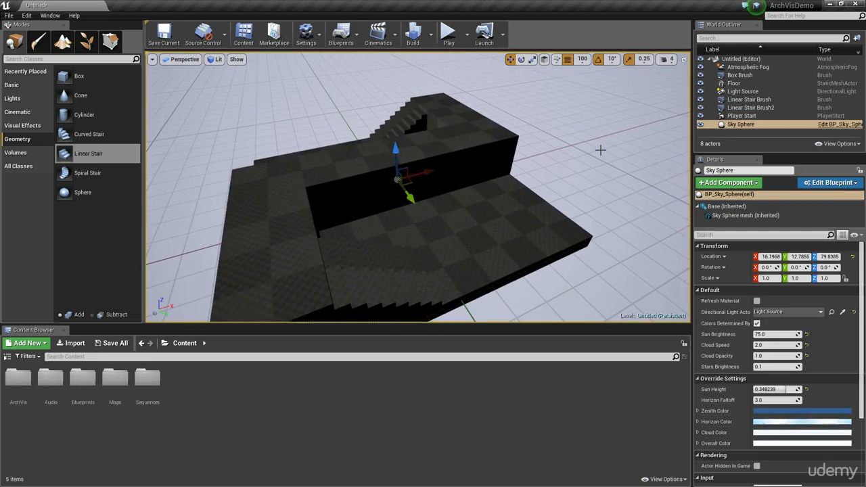
Add an additive Cylinder Brush at X 0, Y 200, Z 100 cm and rotate it -90° around X
mouse_move(383, 128)
right_down()
mouse_move(501, 135)
mouse_move(406, 156)
mouse_move(440, 196)
mouse_move(385, 176)
mouse_move(395, 229)
mouse_move(385, 271)
right_up()
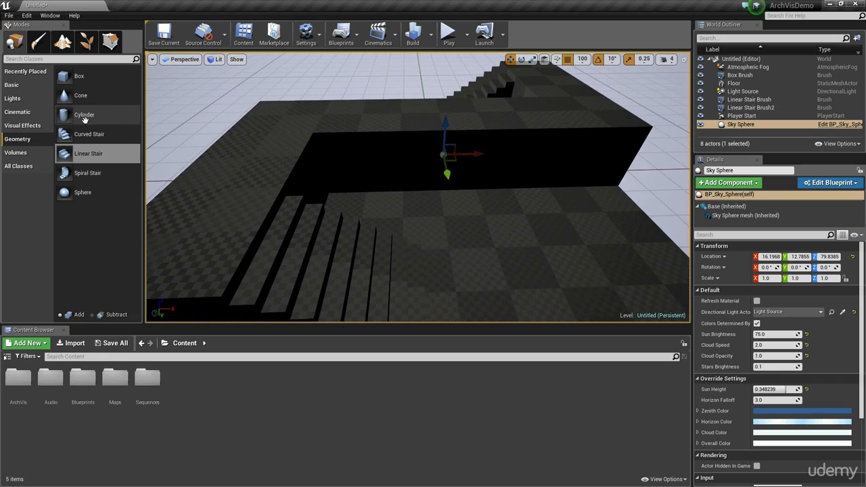
drag(84, 116, 443, 207)
mouse_move(231, 197)
right_down()
mouse_move(285, 183)
mouse_move(257, 209)
mouse_move(252, 192)
right_up()
drag(468, 192, 460, 223)
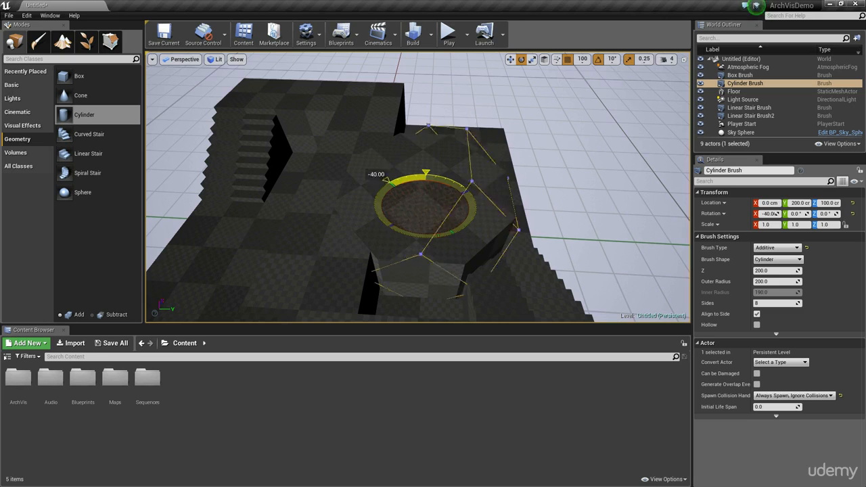
drag(372, 208, 366, 178)
mouse_move(366, 178)
right_down()
mouse_move(299, 224)
mouse_move(345, 216)
mouse_move(315, 203)
mouse_move(361, 174)
right_up()
Move the Cylinder Brush to Y 0 cm so it sits in the middle of the long wall
key(w)
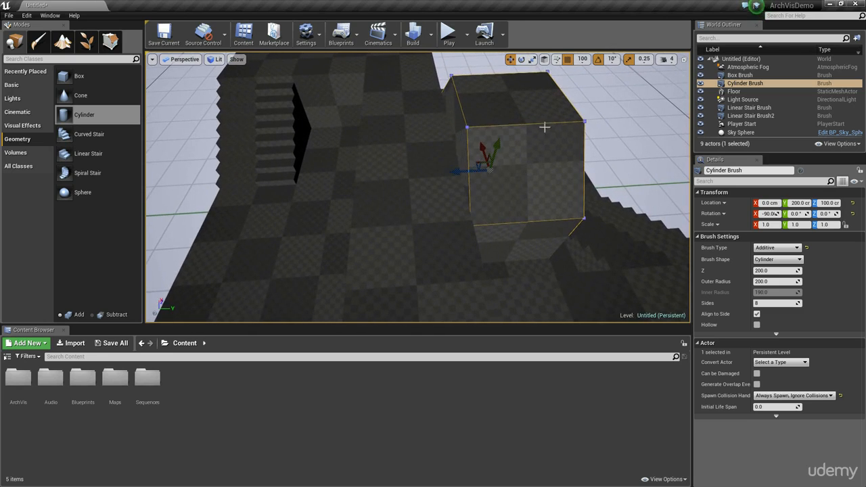
drag(457, 173, 375, 180)
key(f)
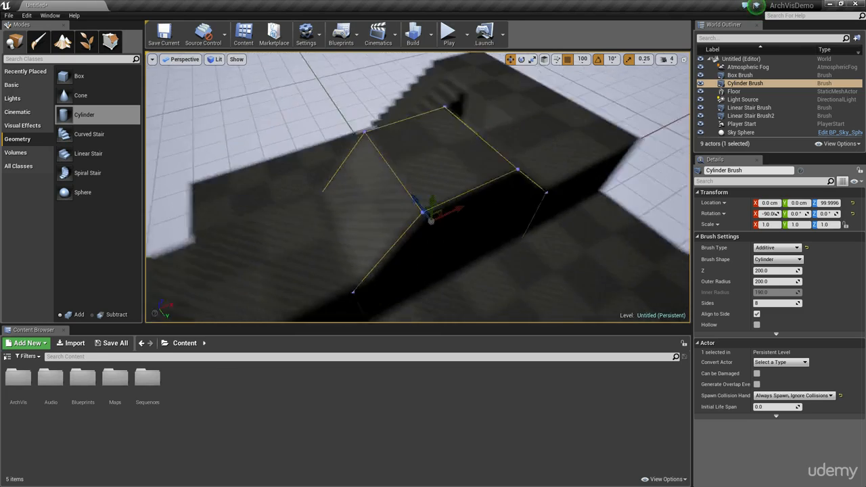
mouse_move(375, 180)
right_down()
mouse_move(406, 197)
mouse_move(435, 189)
mouse_move(373, 184)
mouse_move(478, 178)
right_up()
key(w)
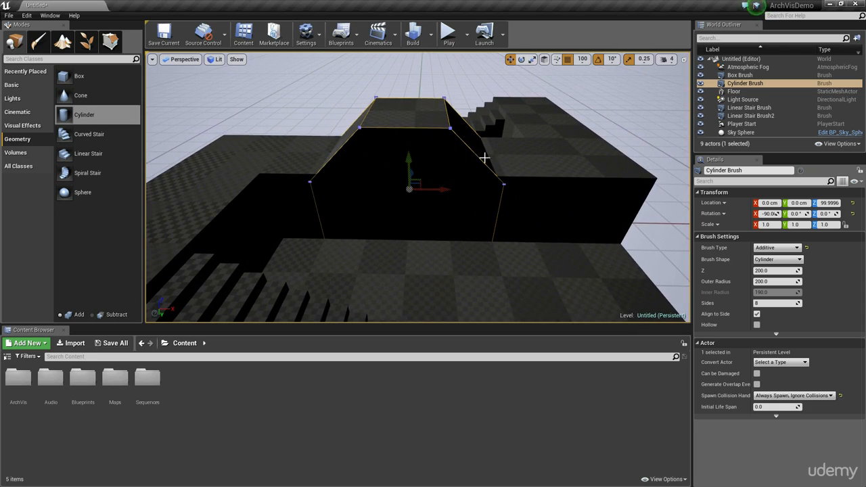
Lower the Cylinder Brush to Z 0 cm and change its brush type to Subtractive to cut an opening through the wall
key(d)
mouse_move(485, 157)
right_down()
mouse_move(448, 167)
mouse_move(479, 182)
mouse_move(478, 171)
right_up()
key(q)
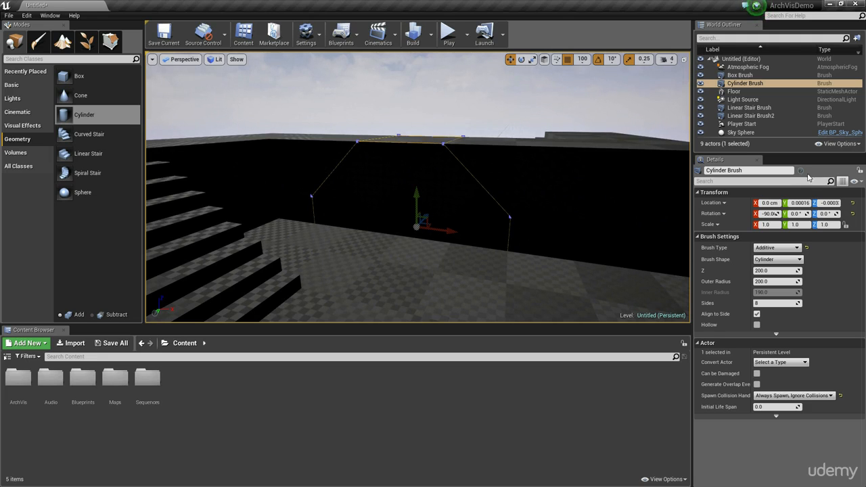
click(774, 247)
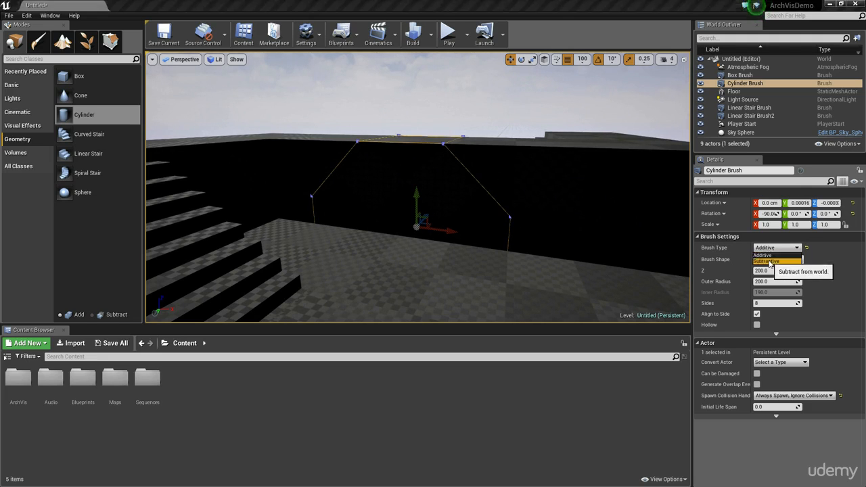
click(770, 262)
right_drag(537, 238, 476, 255)
right_drag(553, 146, 546, 115)
right_drag(429, 173, 524, 176)
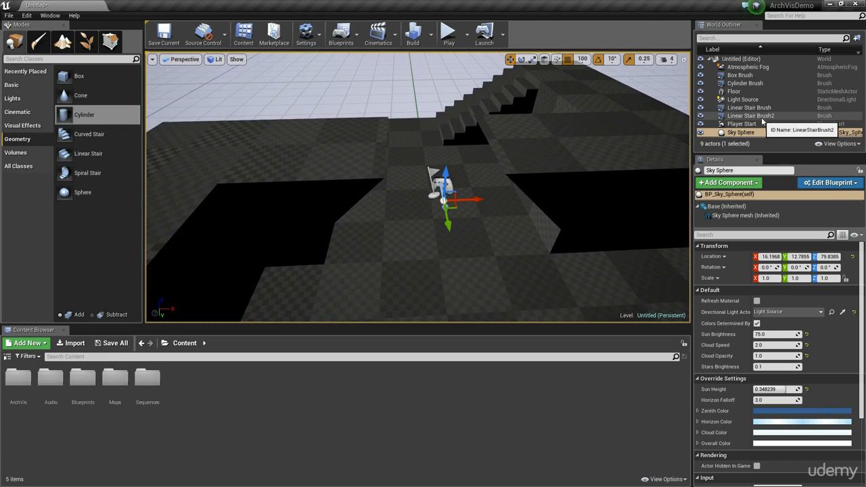
Reselect the Cylinder Brush and switch the perspective viewport to Wireframe mode
click(769, 84)
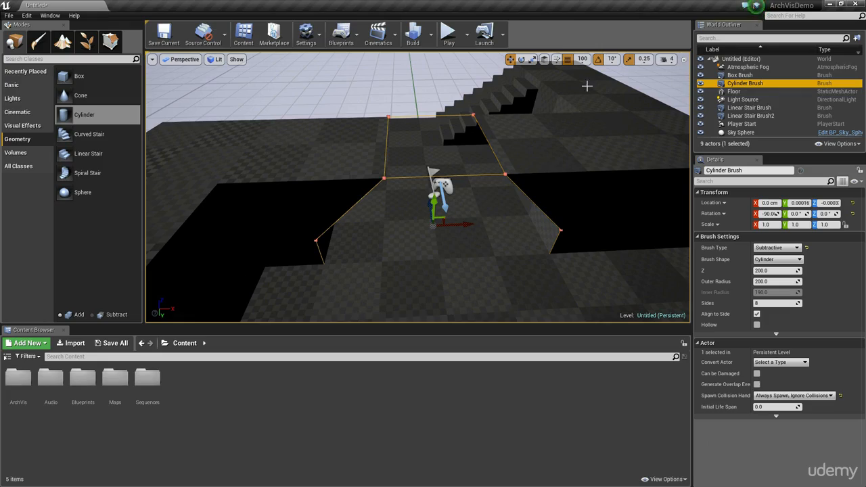
right_drag(376, 172, 381, 168)
key(alt+2)
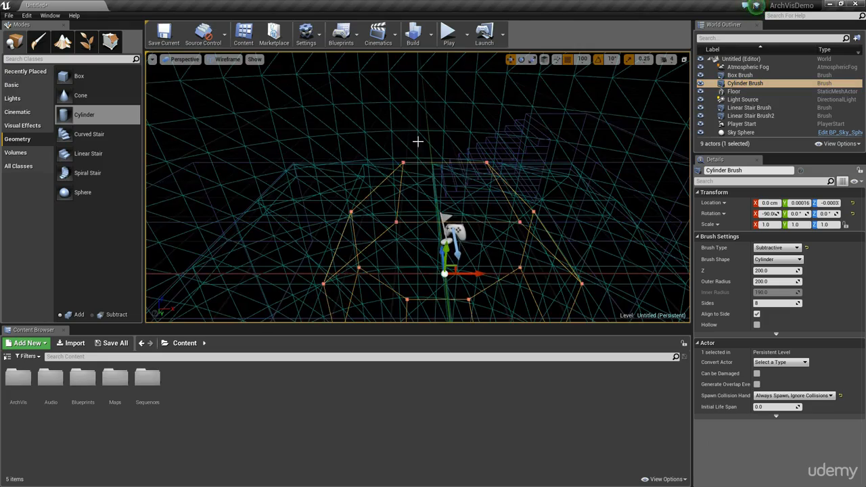
right_drag(417, 141, 270, 85)
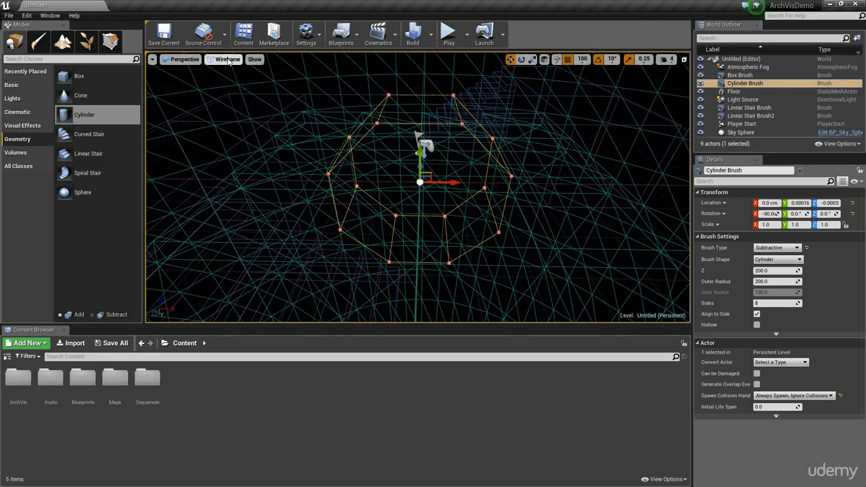
click(314, 157)
key(ctrl+z)
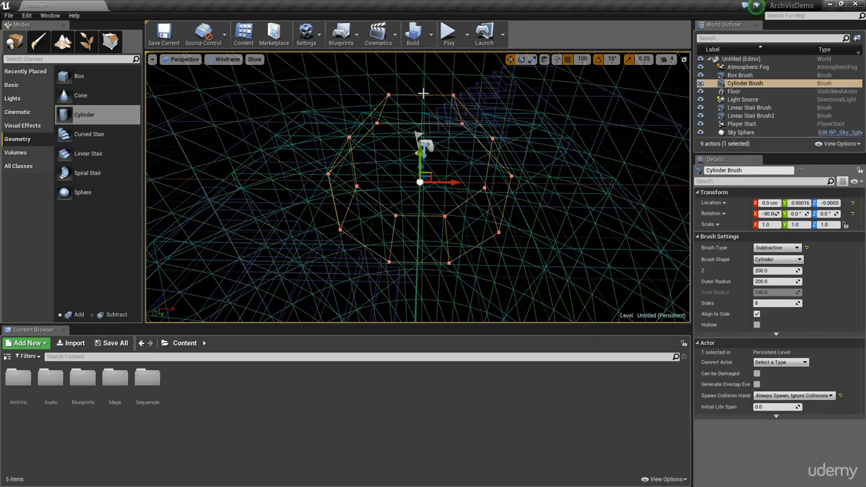
right_drag(314, 157, 351, 157)
mouse_move(460, 143)
right_down()
mouse_move(460, 95)
mouse_move(467, 136)
mouse_move(459, 143)
right_up()
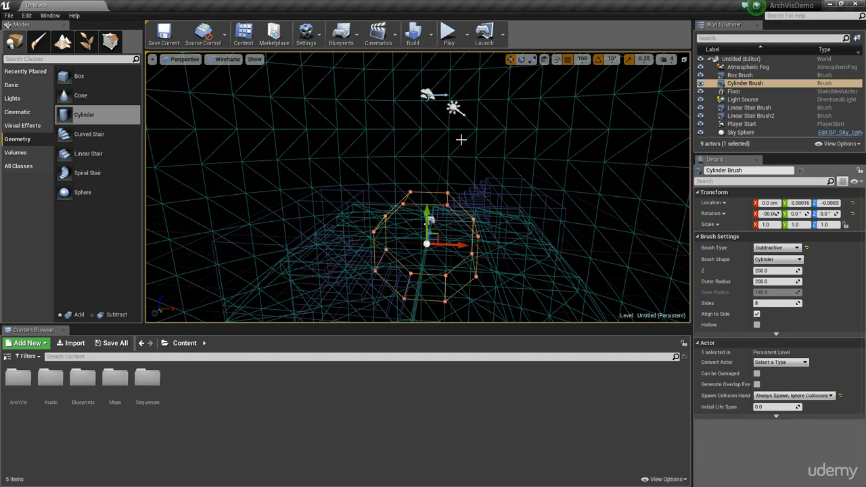
Try hiding the Sky Sphere and the floor in the wireframe view, and unhide all actors
click(461, 140)
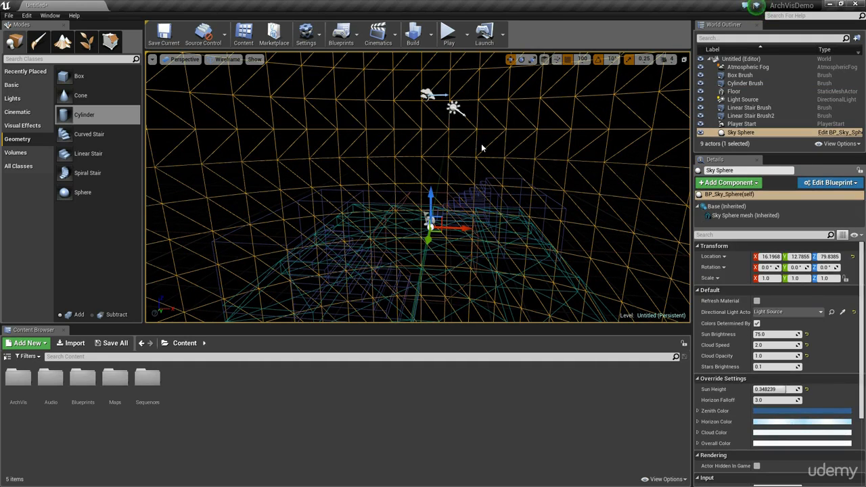
key(h)
right_drag(479, 145, 500, 222)
click(578, 239)
key(h)
key(ctrl+h)
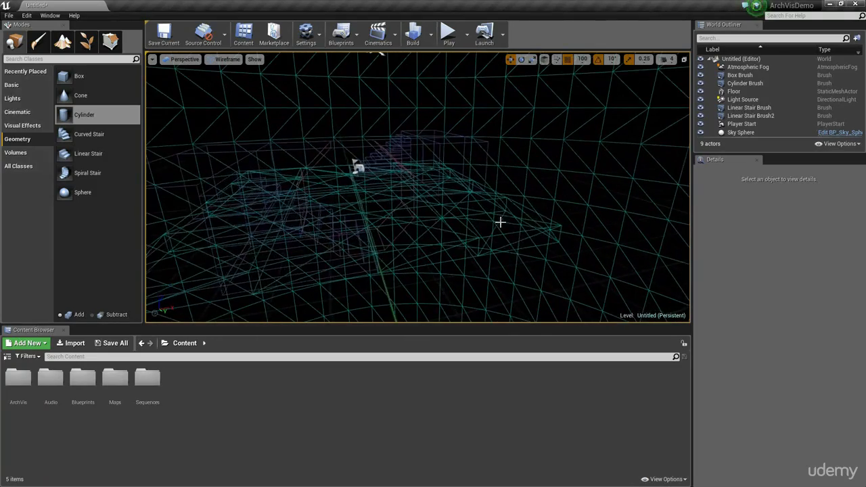
Hide the Floor and Sky Sphere actors so only the brush wireframes remain
click(527, 238)
key(h)
click(573, 170)
key(h)
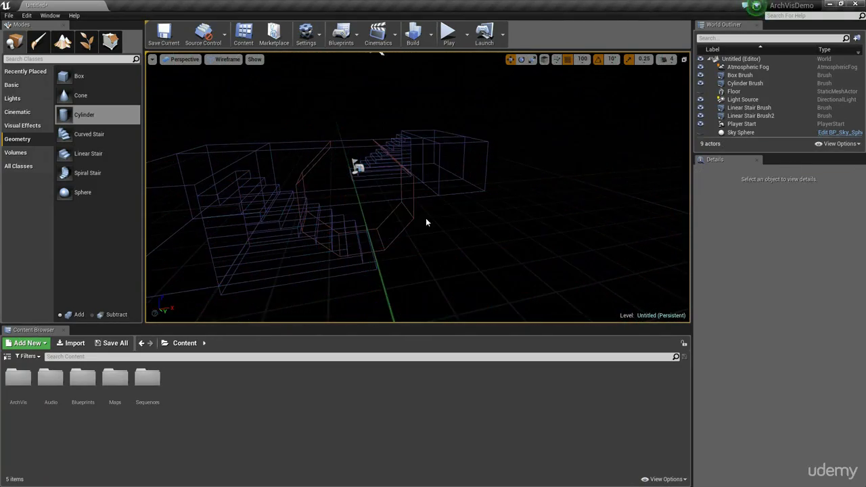
Select the subtractive Cylinder Brush and lower it to Z -10 cm with the position grid snap set to 10
mouse_move(426, 218)
right_down()
mouse_move(425, 203)
mouse_move(433, 230)
mouse_move(406, 244)
mouse_move(386, 234)
mouse_move(416, 216)
mouse_move(450, 237)
right_up()
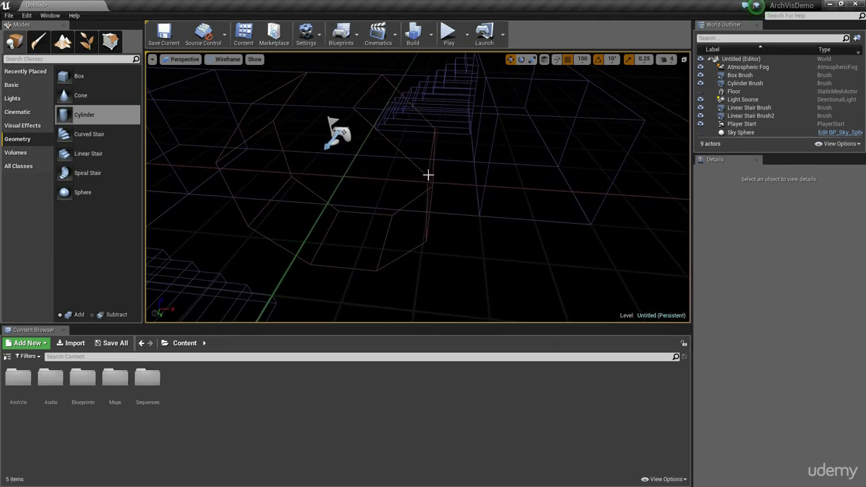
click(428, 175)
mouse_move(428, 175)
right_down()
mouse_move(402, 175)
mouse_move(389, 149)
mouse_move(424, 185)
right_up()
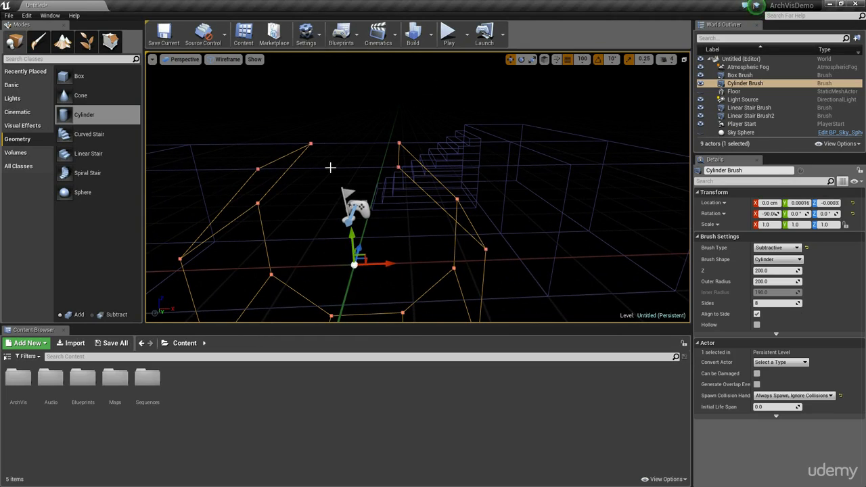
mouse_move(425, 184)
right_down()
mouse_move(391, 213)
mouse_move(405, 192)
mouse_move(404, 159)
mouse_move(399, 197)
right_up()
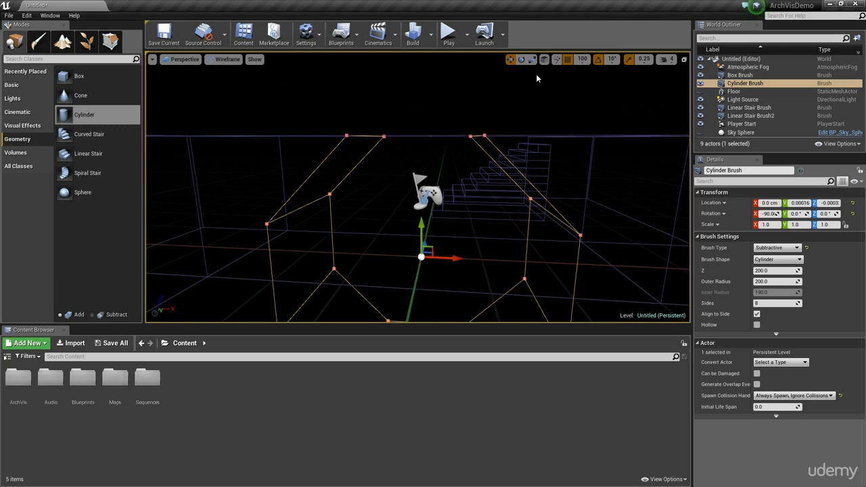
click(583, 59)
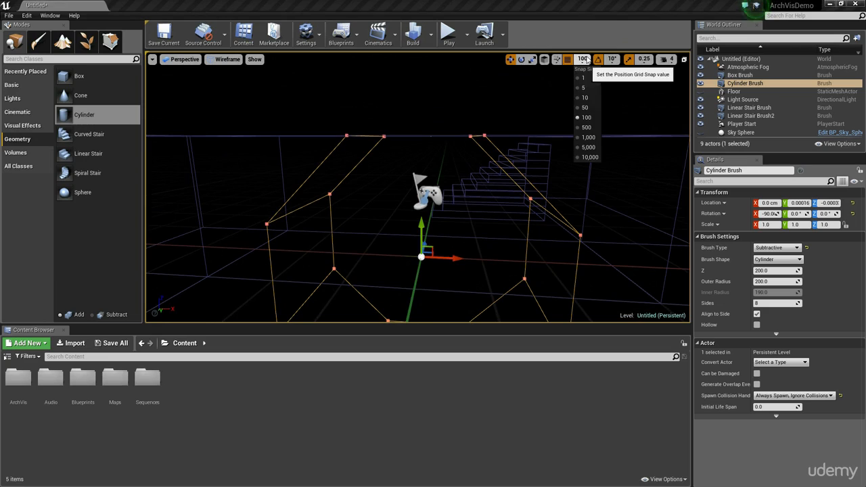
click(586, 98)
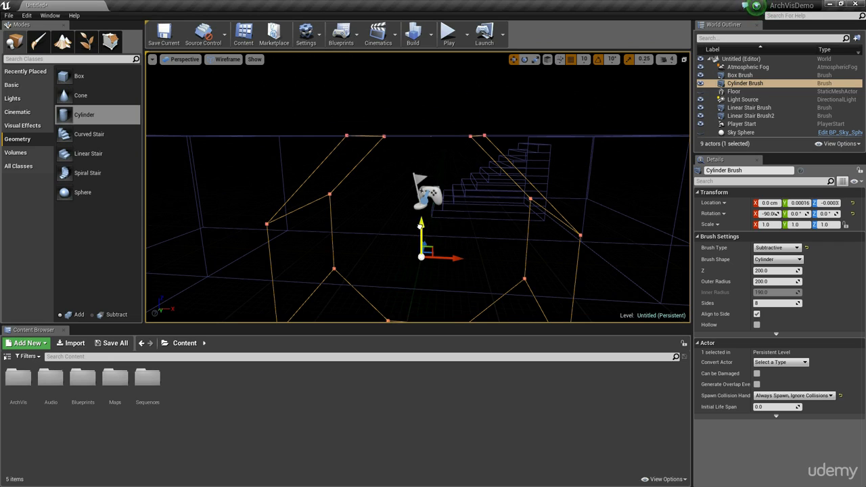
drag(420, 225, 421, 231)
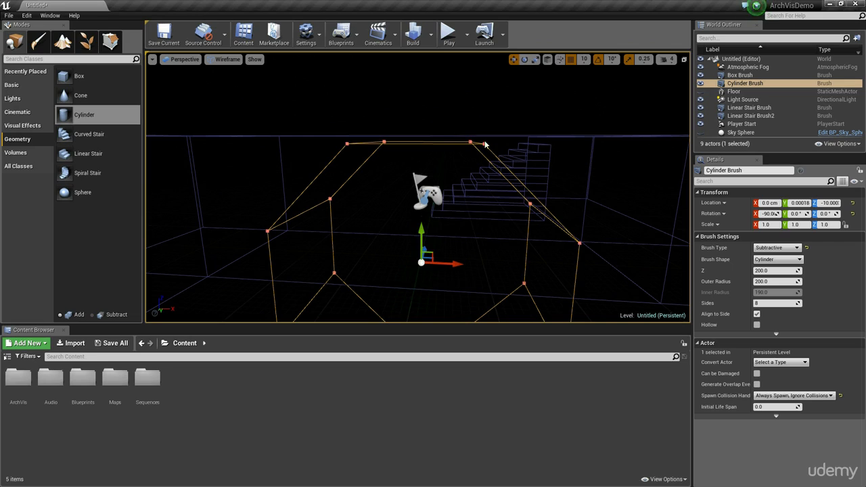
Set the position grid snap to 100 and deselect the Cylinder Brush
click(584, 59)
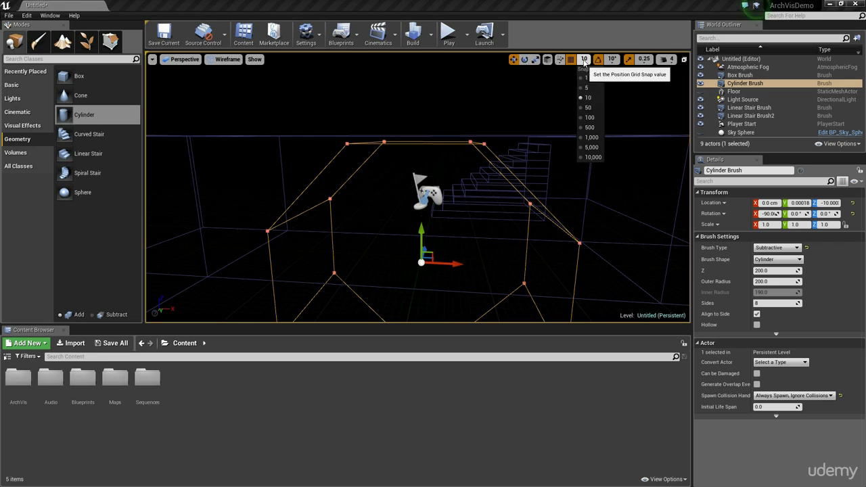
click(588, 118)
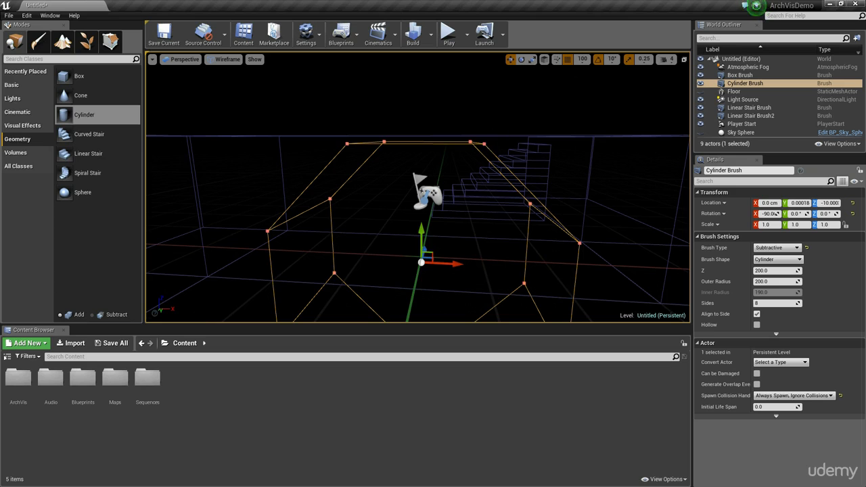
mouse_move(497, 134)
right_down()
mouse_move(440, 163)
mouse_move(609, 162)
mouse_move(593, 167)
mouse_move(461, 81)
right_up()
key(Escape)
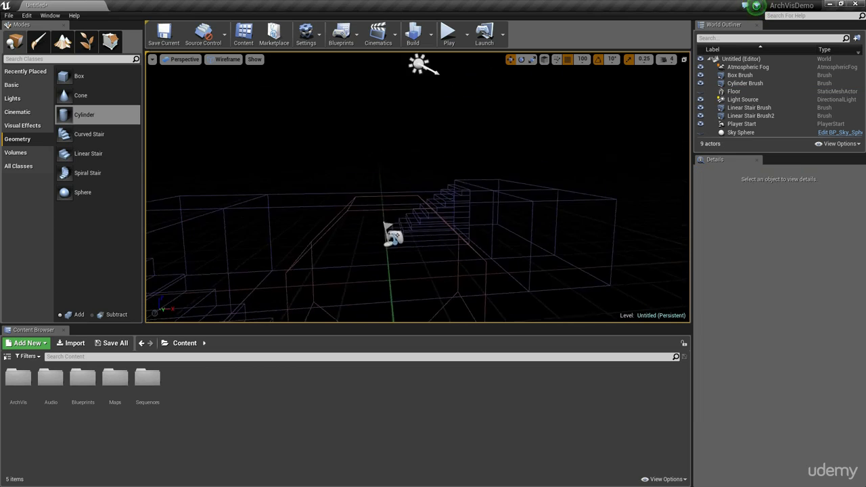
Return the viewport to Lit mode and unhide the floor and Sky Sphere
right_drag(526, 170, 514, 223)
key(alt+3)
key(alt+4)
mouse_move(530, 166)
right_down()
mouse_move(433, 169)
mouse_move(609, 135)
mouse_move(586, 183)
mouse_move(443, 101)
mouse_move(466, 273)
right_up()
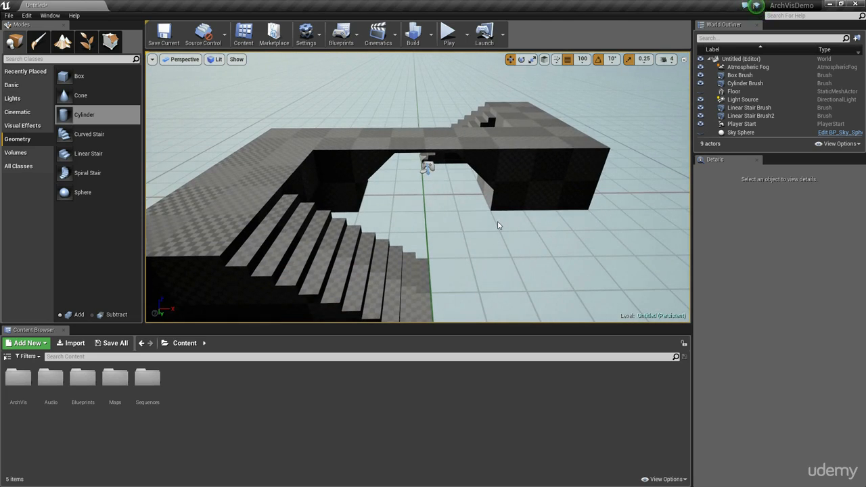
right_drag(500, 213, 504, 251)
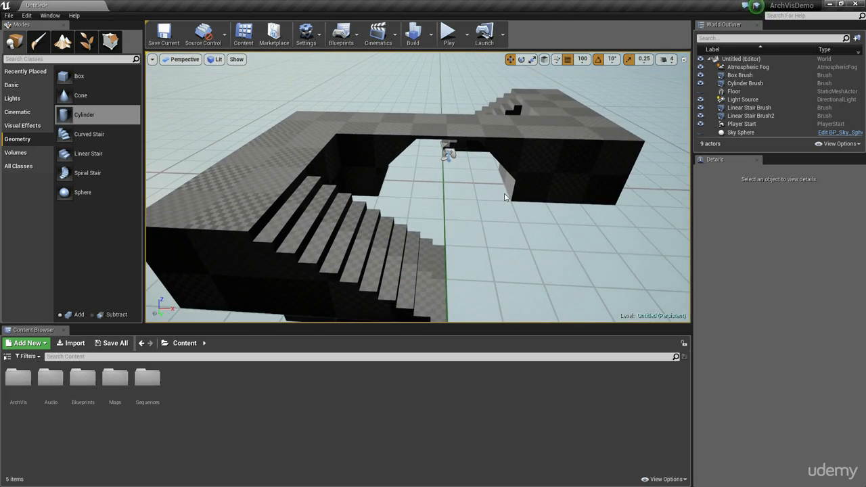
key(ctrl+h)
Play the level in the editor, fly around the stairs and through the arched opening to inspect the blockout, and stop playing
key(w)
right_drag(492, 204, 400, 180)
key(w)
key(s)
click(445, 30)
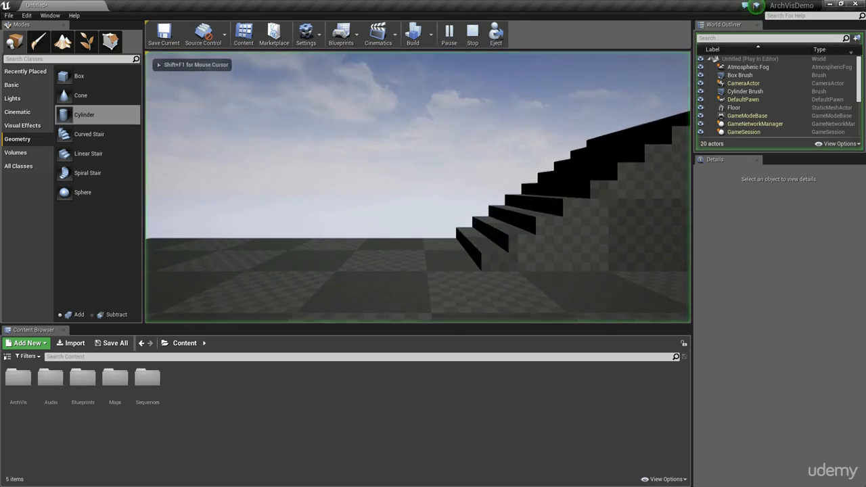
key(w)
key(w)
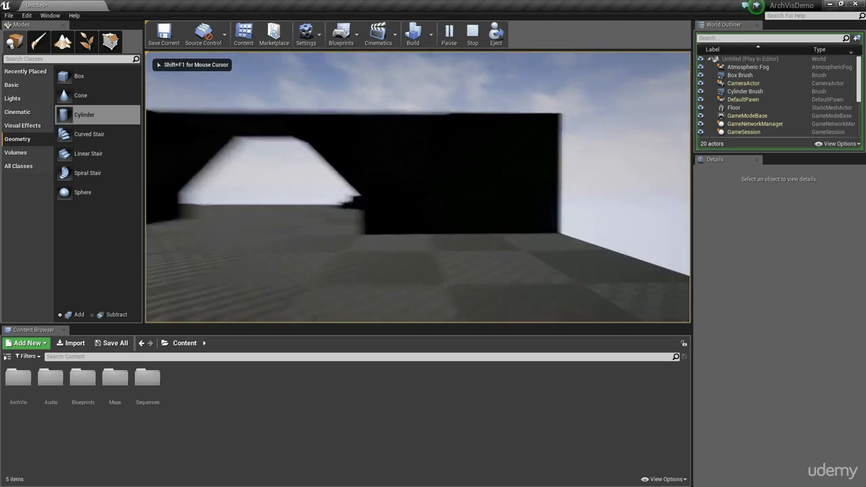
key(d)
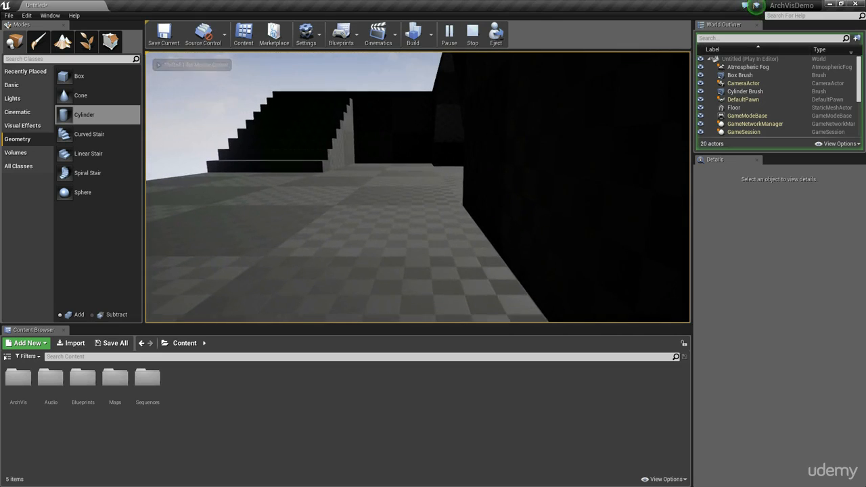
key(a)
key(d)
key(w)
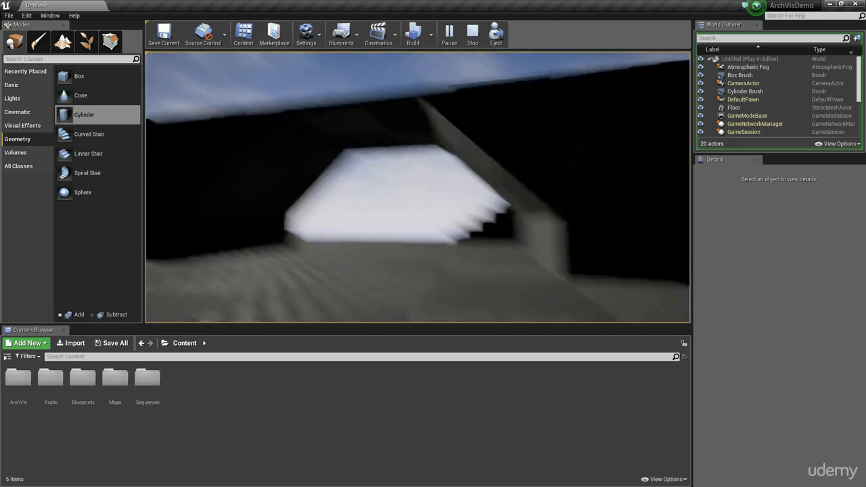
key(s)
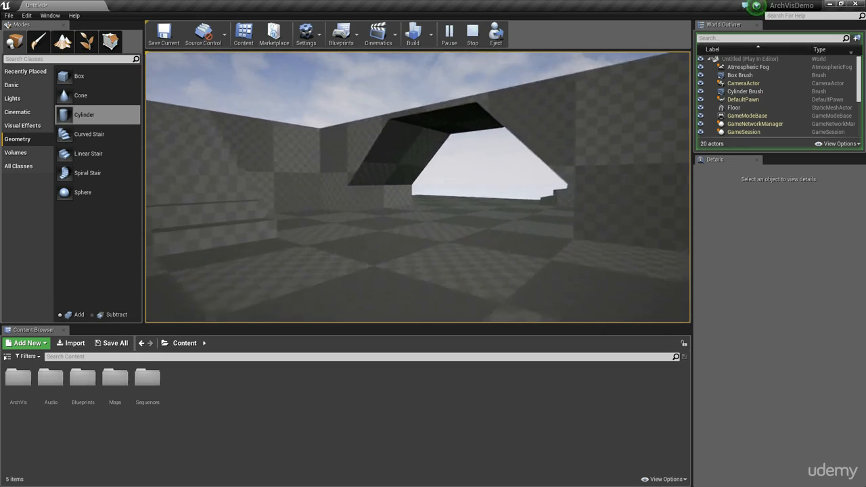
key(w)
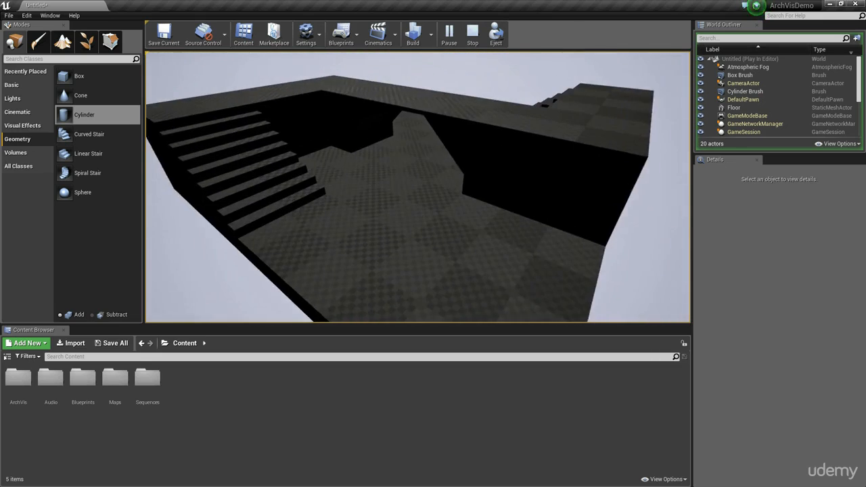
key(Escape)
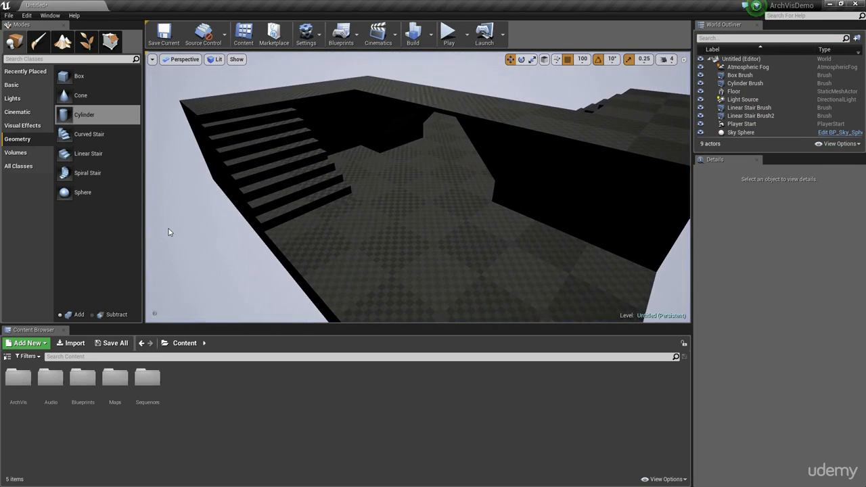